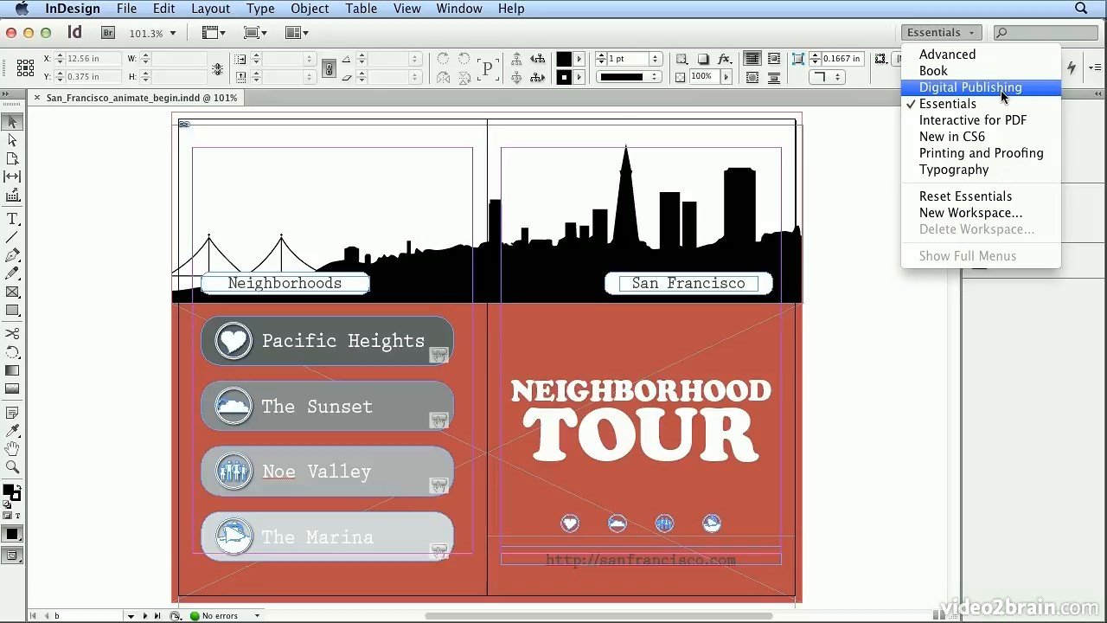
Switch to the Digital Publishing workspace and open the Animation panel.
click(1003, 90)
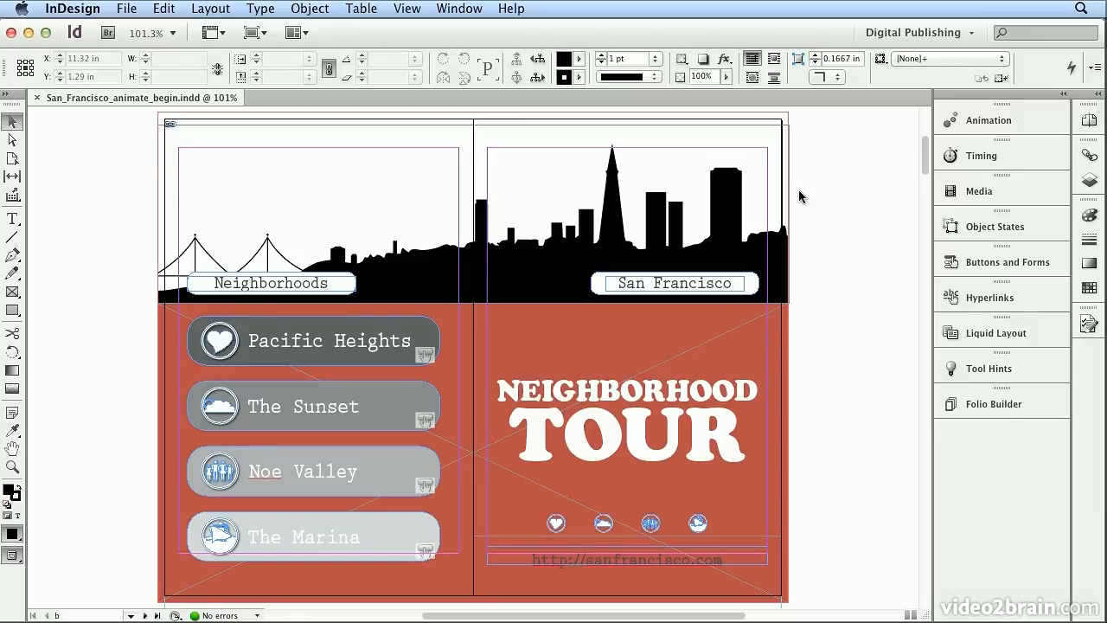
click(982, 128)
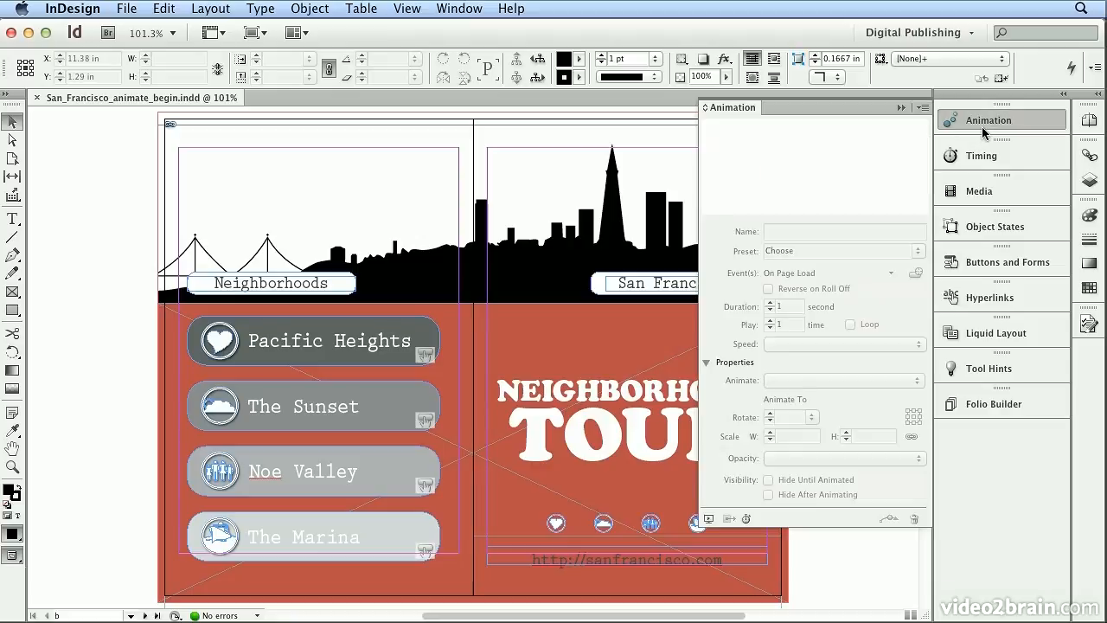
Apply the Fly in from Top animation preset to the NEIGHBORHOOD TOUR title group.
click(591, 403)
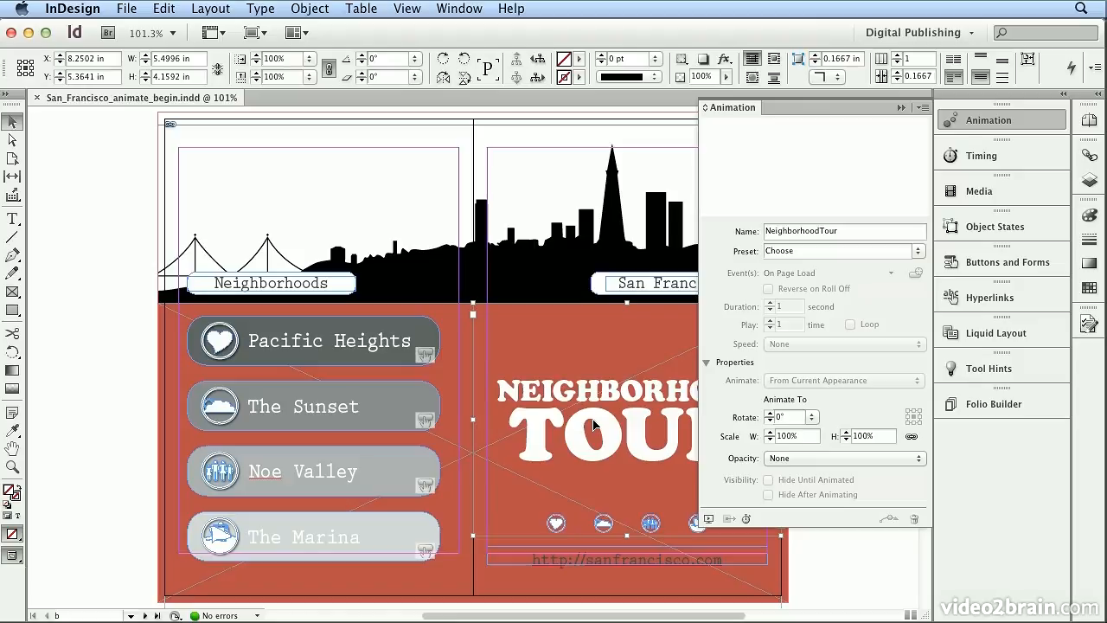
click(919, 253)
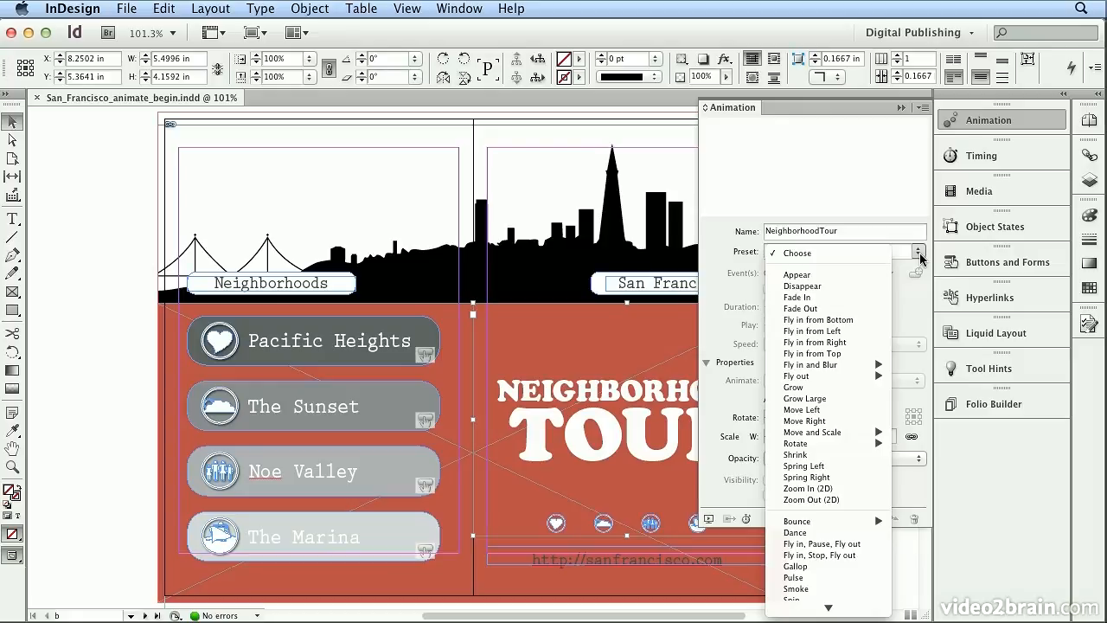
click(830, 354)
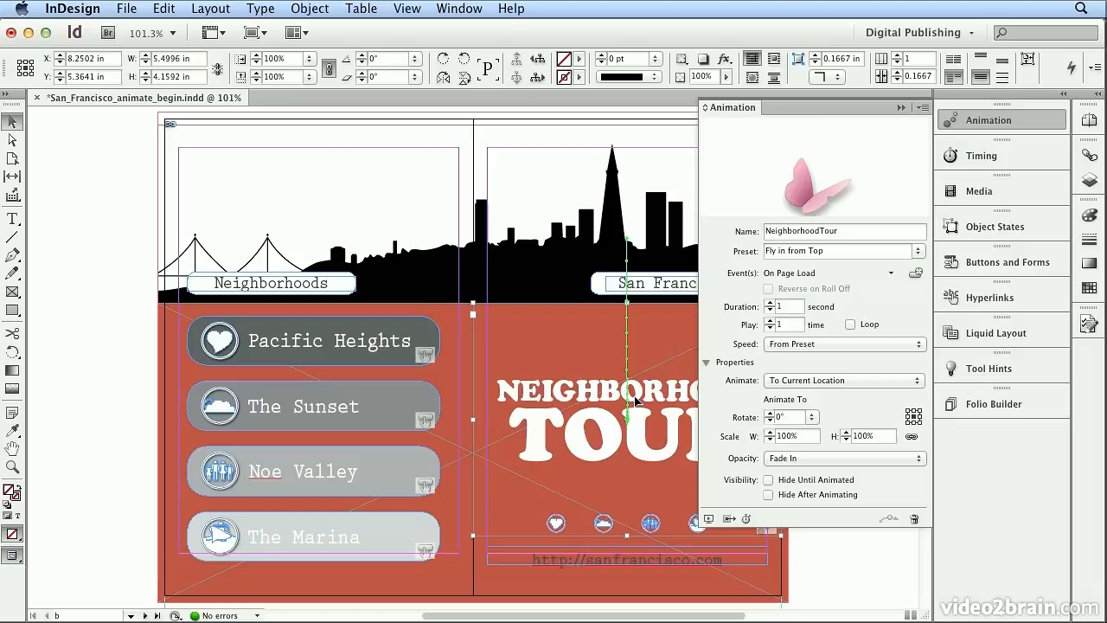
click(1043, 128)
Open the SWF Preview panel and enlarge it over the page.
click(484, 7)
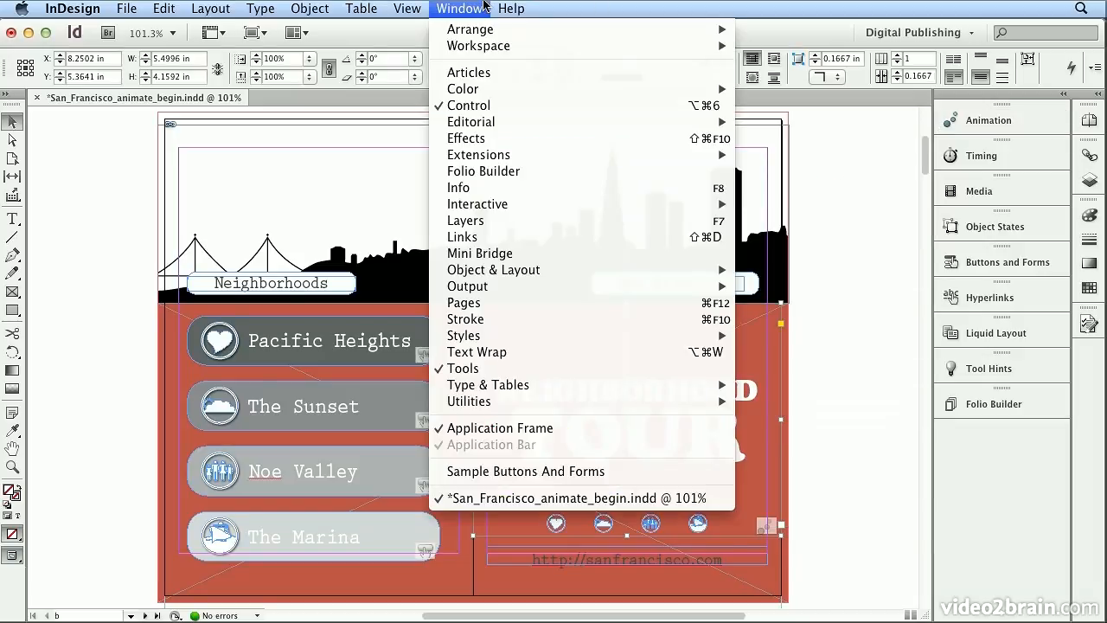
mouse_move(594, 207)
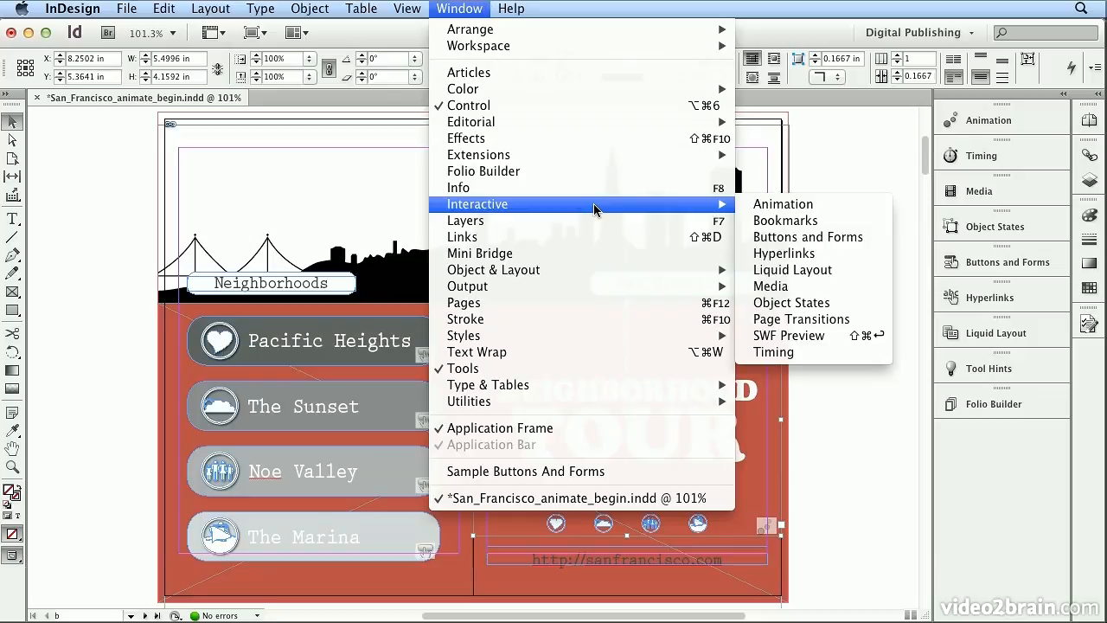
click(834, 339)
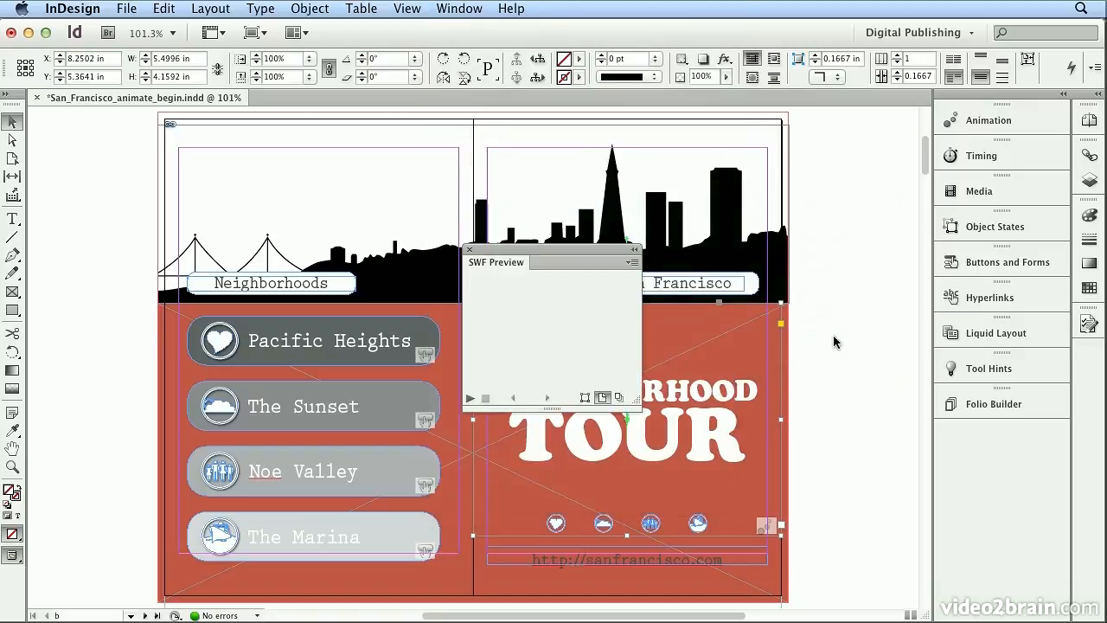
drag(557, 251, 192, 107)
drag(288, 261, 857, 590)
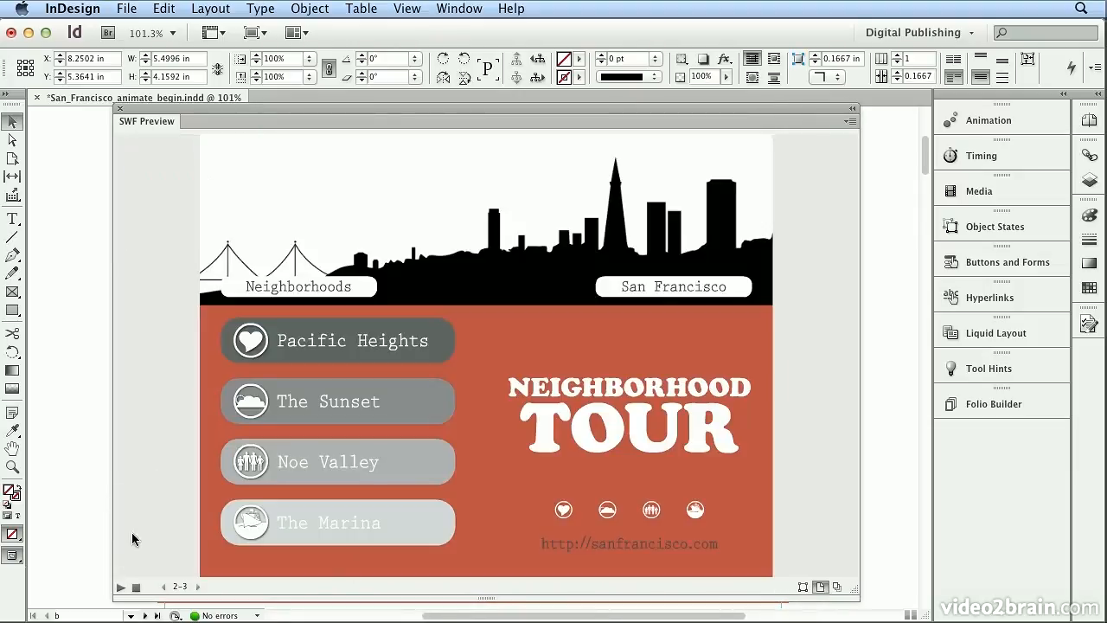
Play the page animation in the SWF Preview, then close the preview.
click(121, 589)
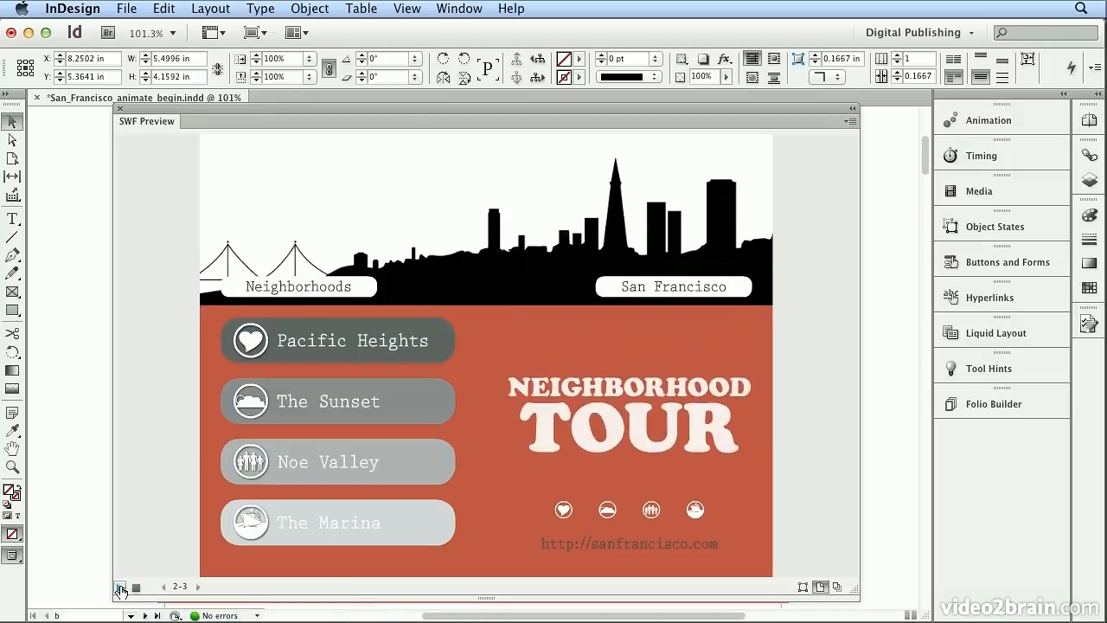
click(120, 108)
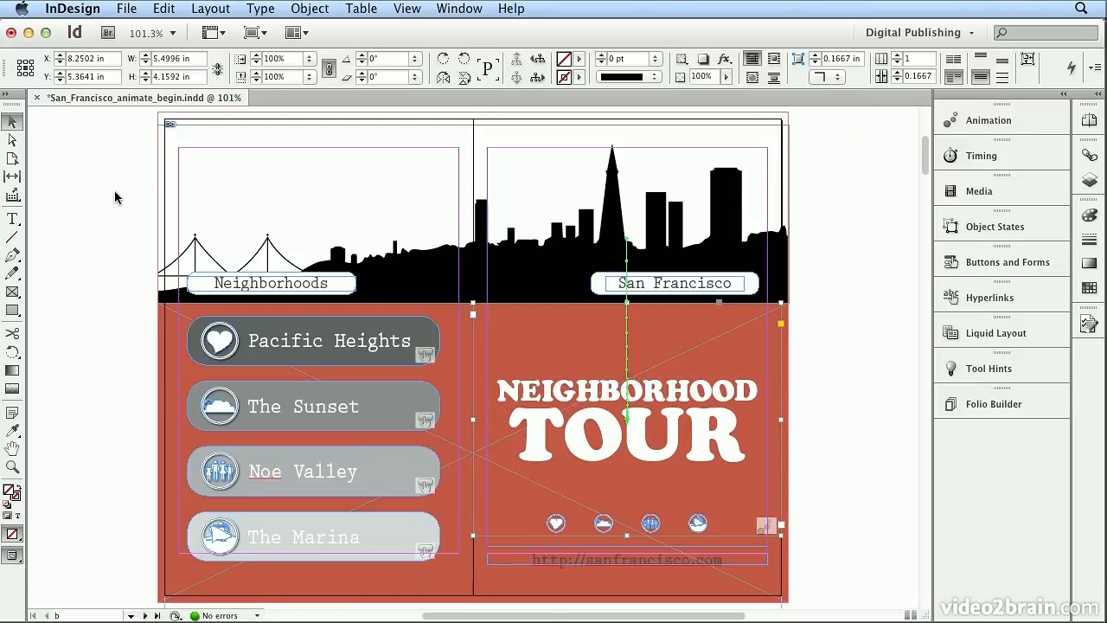
key(super+shift+Return)
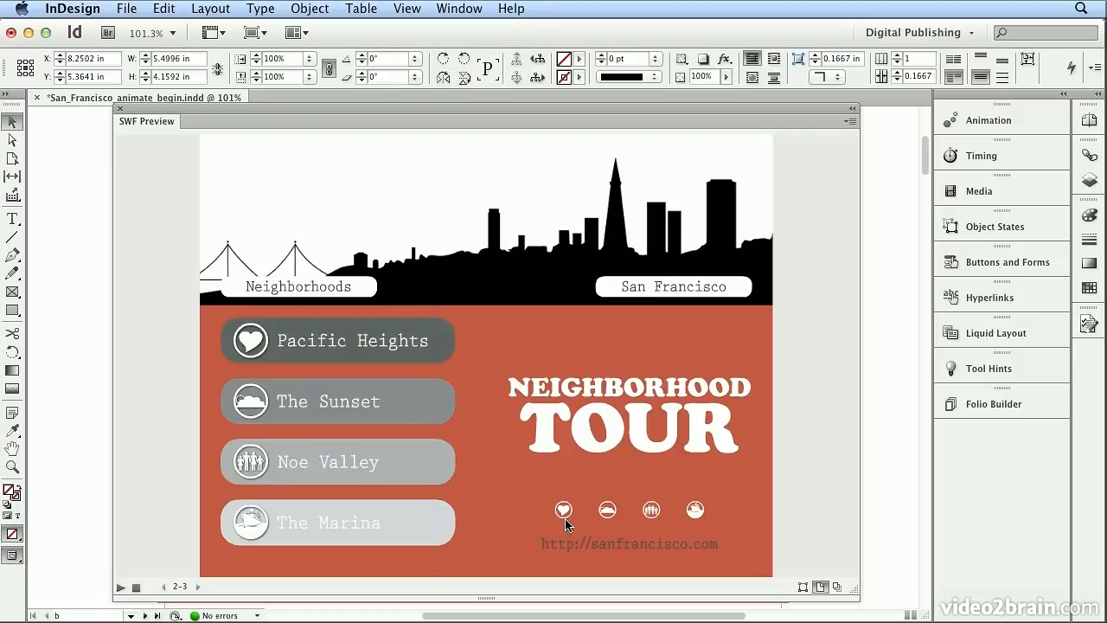
click(121, 109)
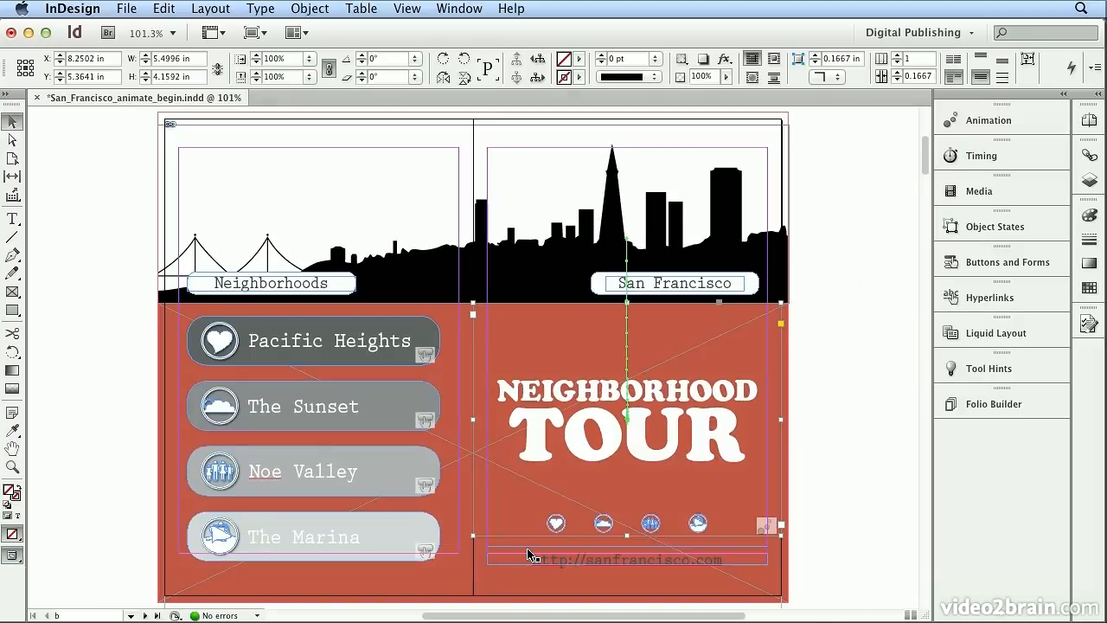
Select the heart icon below the title and apply the Grow animation preset.
click(557, 522)
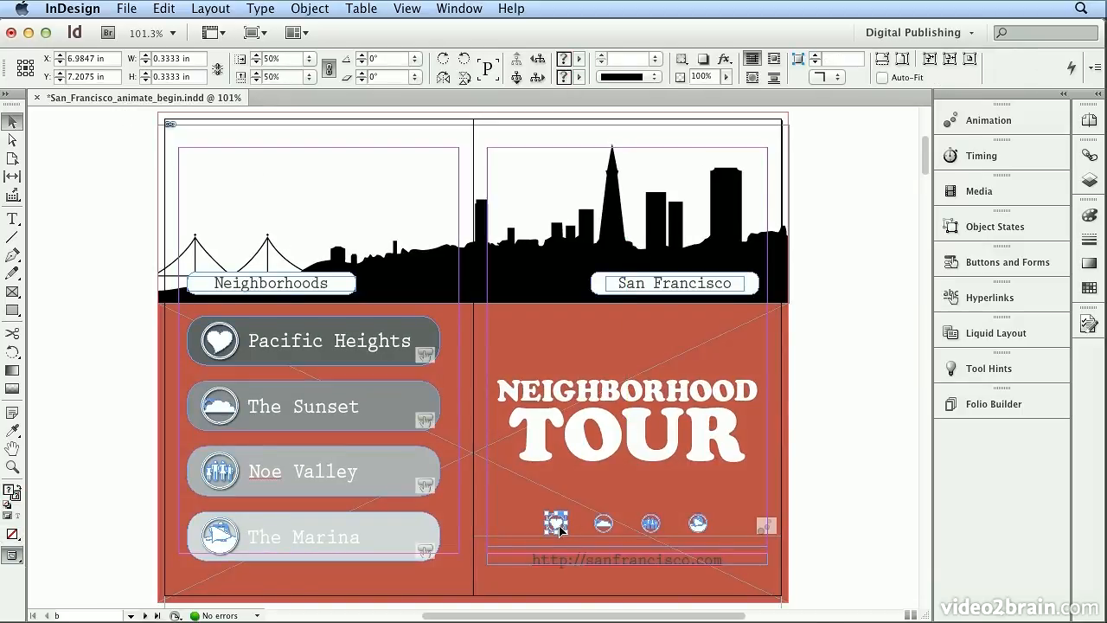
click(983, 126)
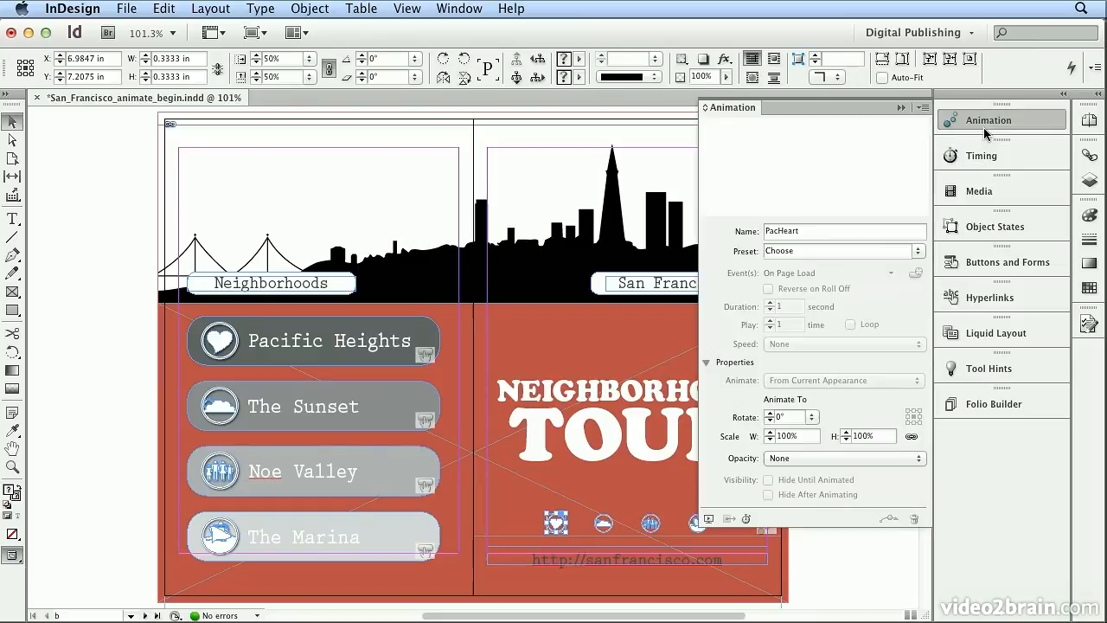
click(915, 253)
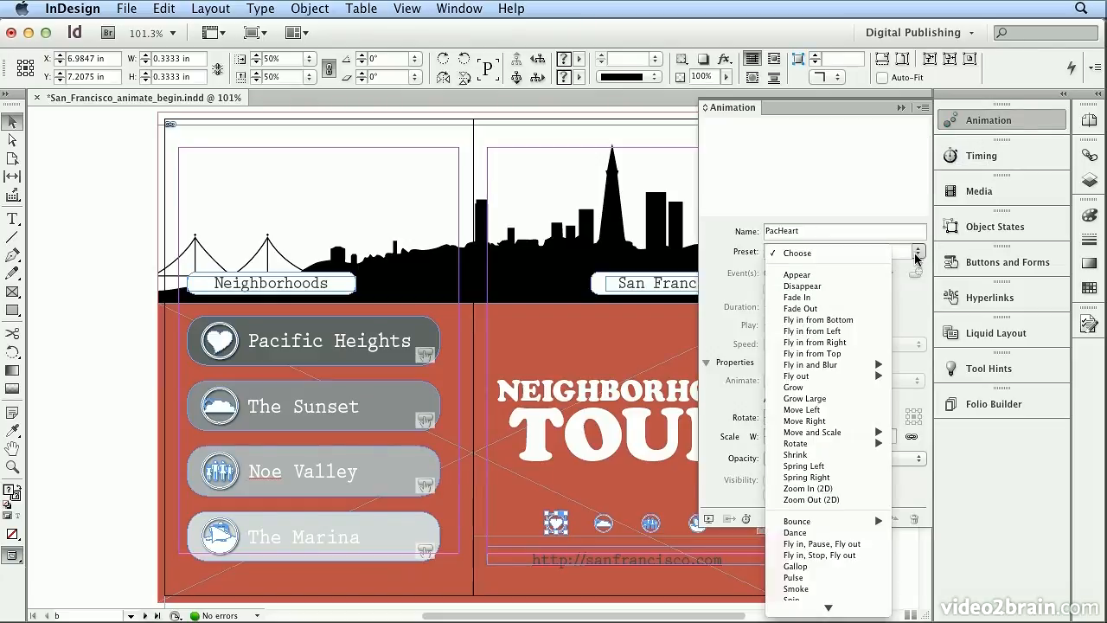
click(855, 387)
Select the cloud icon and apply the Grow animation preset.
click(603, 521)
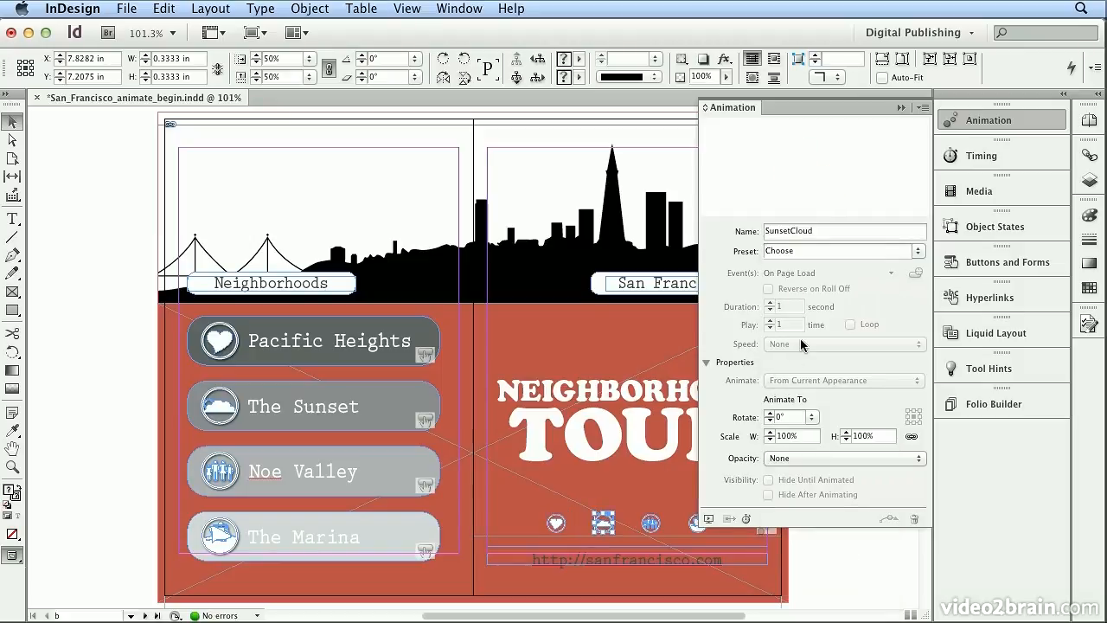
click(918, 251)
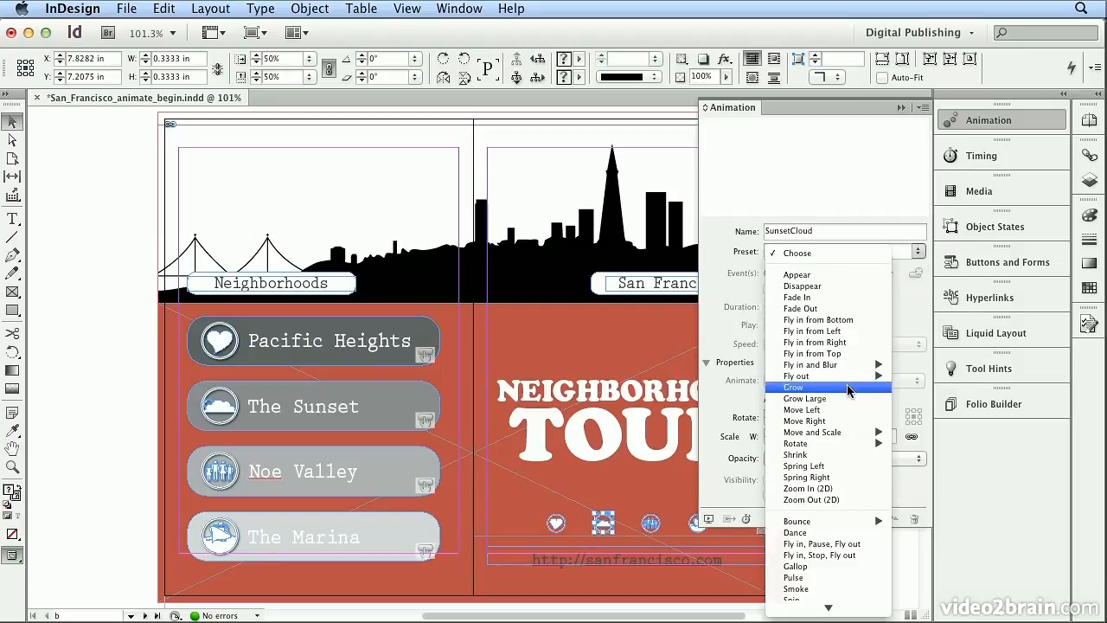
click(854, 387)
Select the family icon and apply the Grow animation preset.
click(650, 521)
click(918, 251)
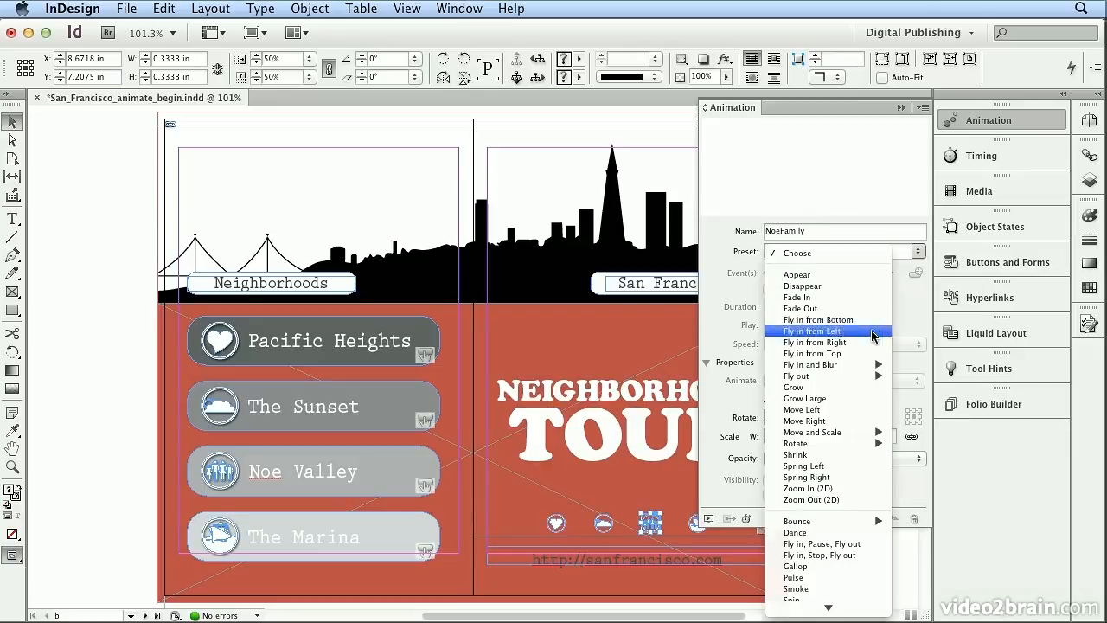
click(854, 387)
Select the boat icon and apply the Grow animation preset.
click(695, 523)
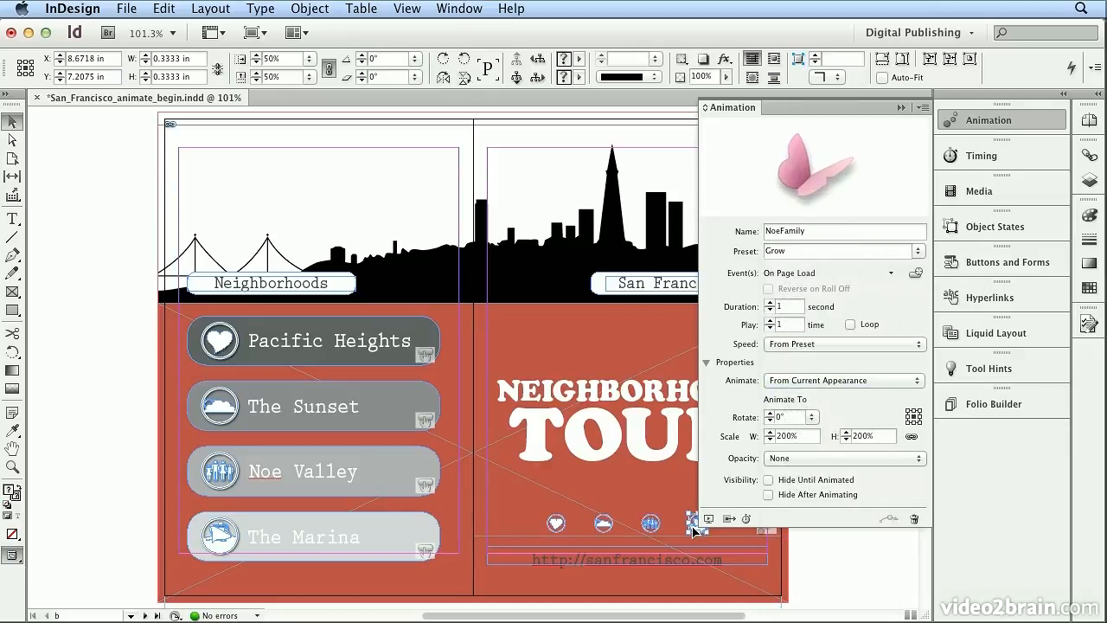
click(920, 250)
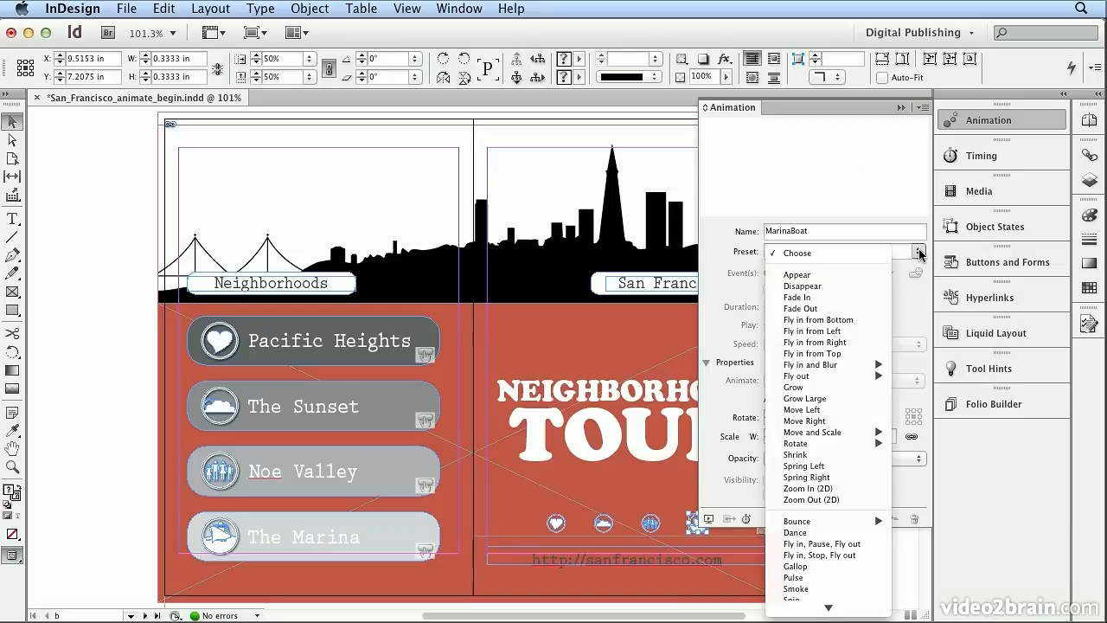
click(852, 386)
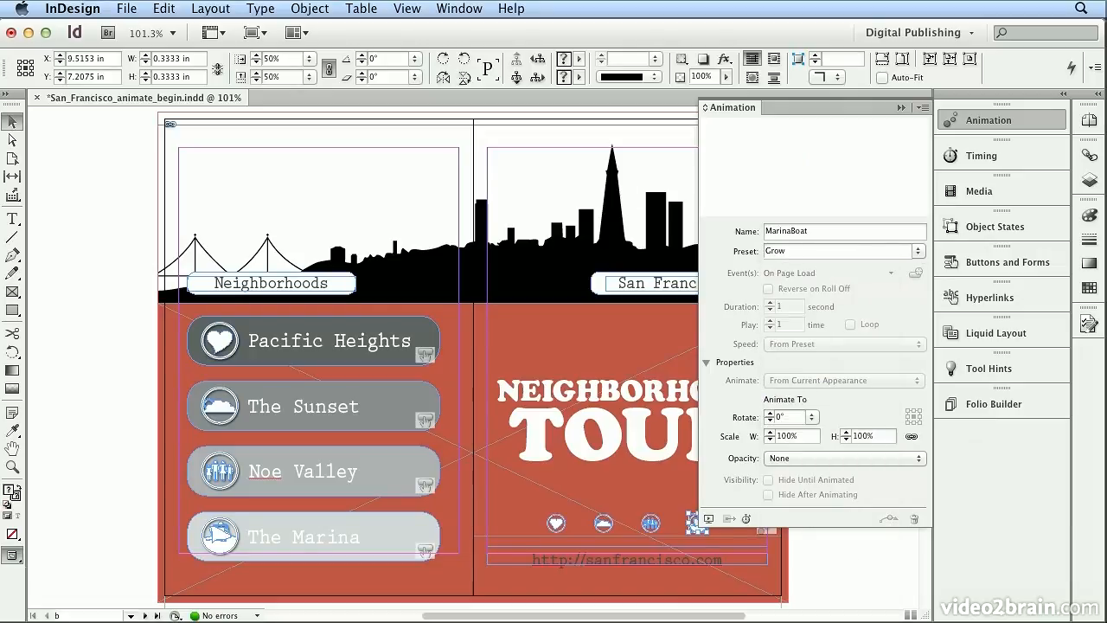
Preview the page animations in the SWF Preview and close it.
click(484, 7)
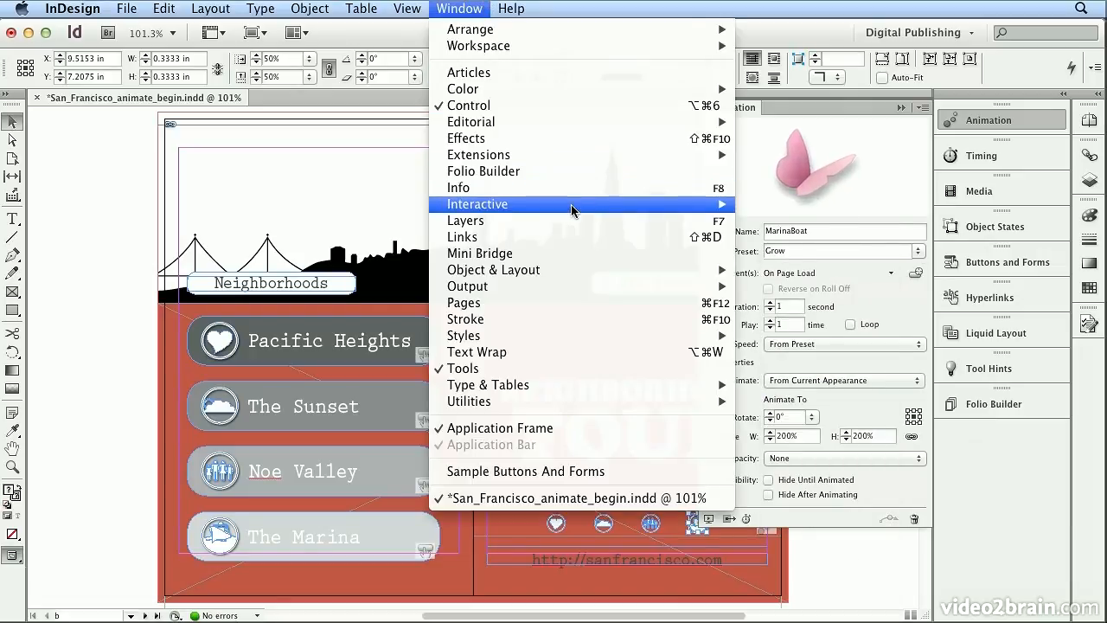
mouse_move(571, 204)
click(791, 335)
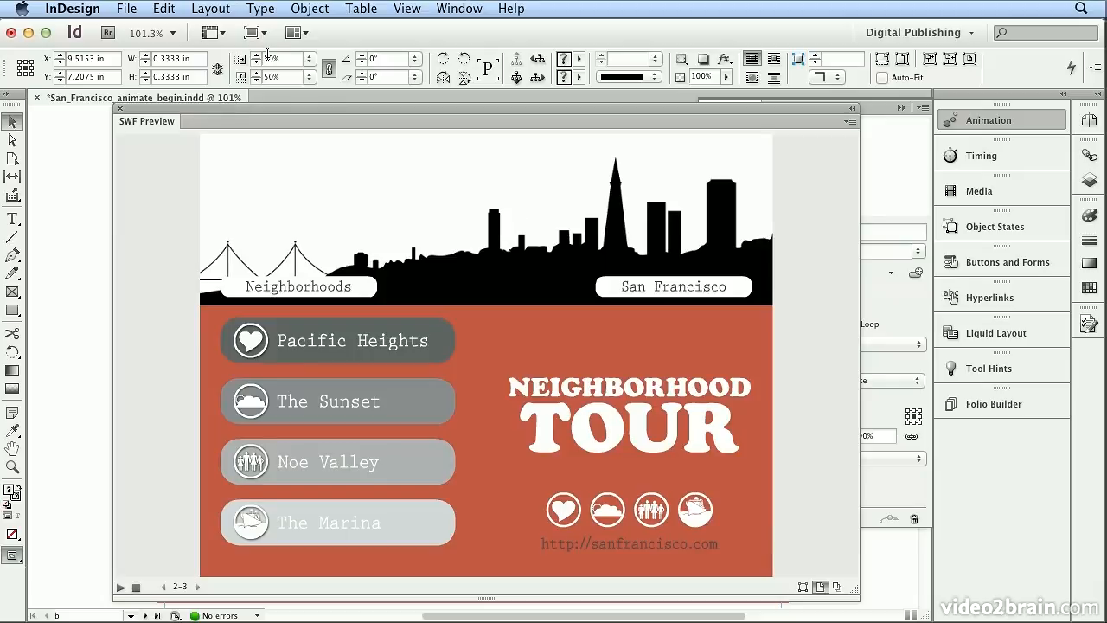
click(120, 108)
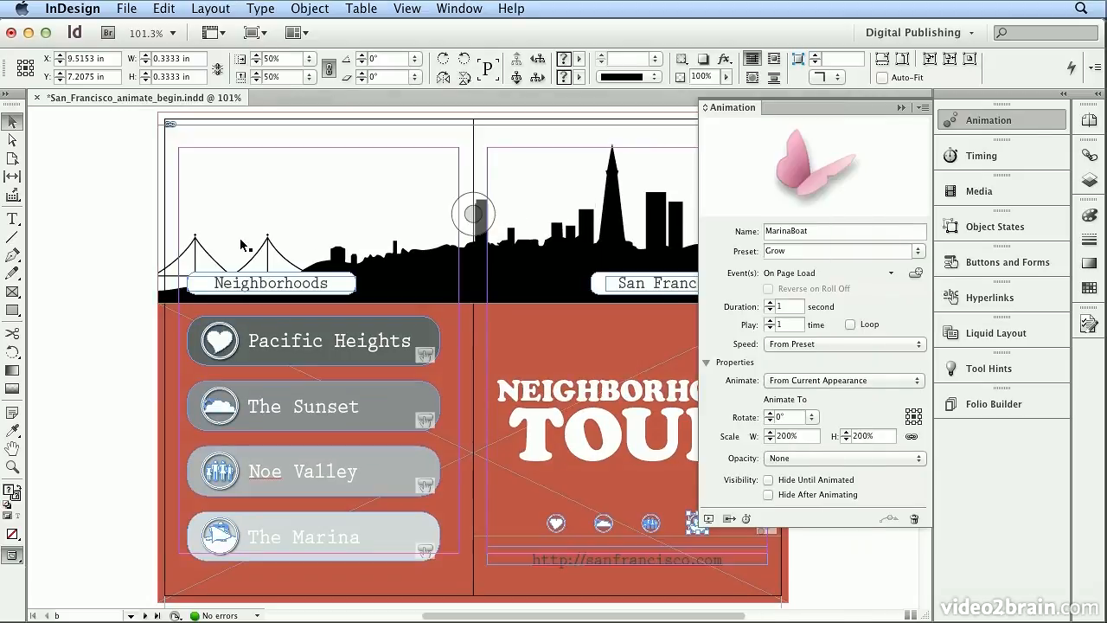
Select the Neighborhoods label group and apply the Fade In animation preset.
click(241, 278)
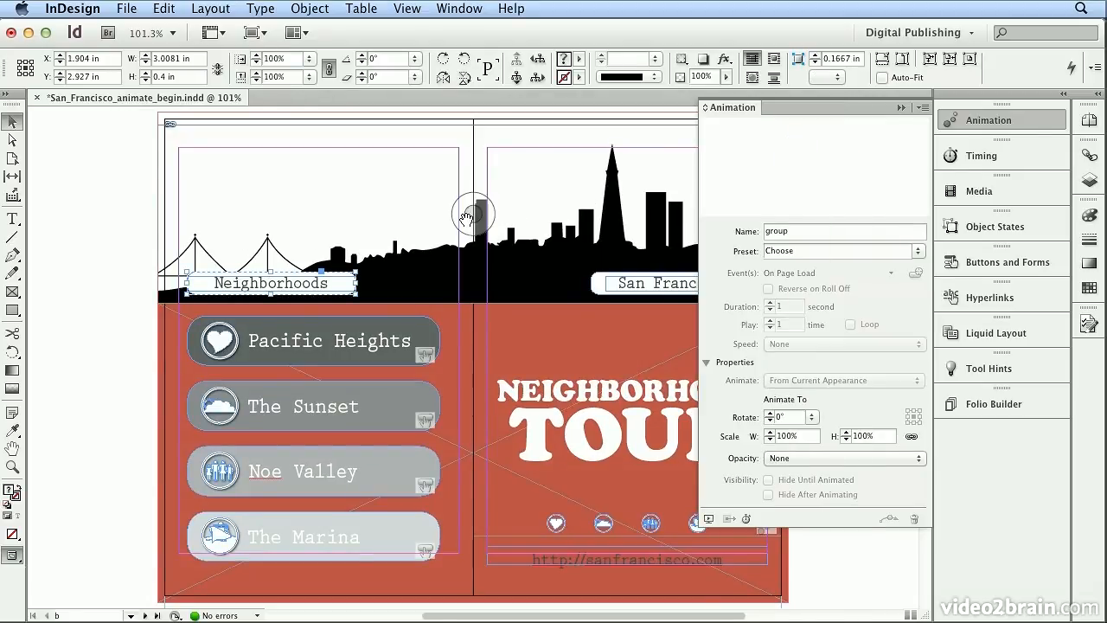
click(919, 252)
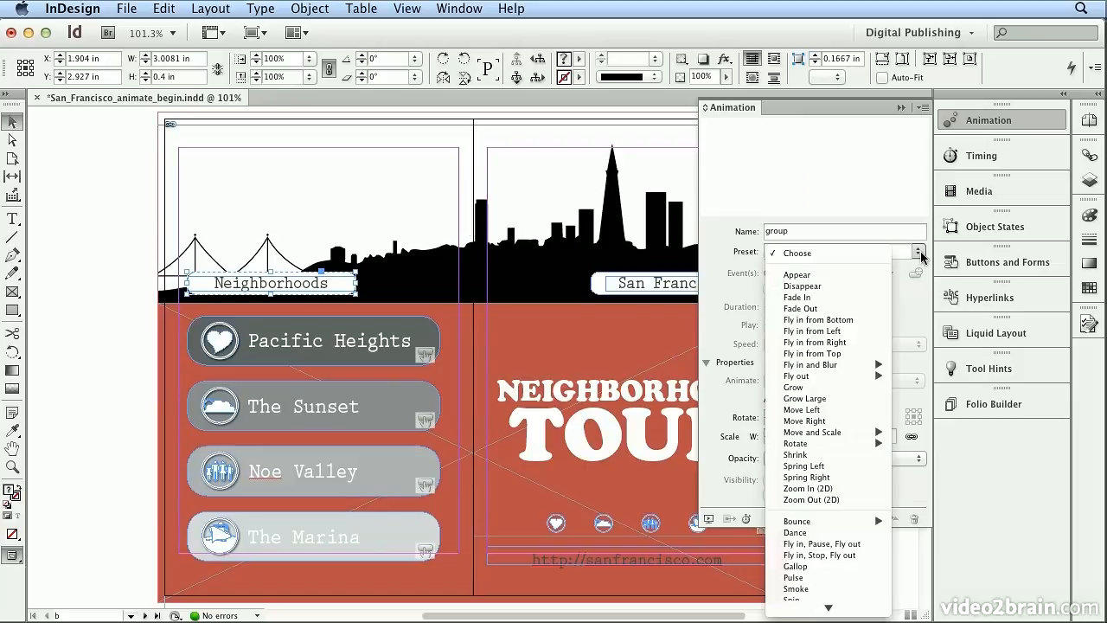
click(862, 298)
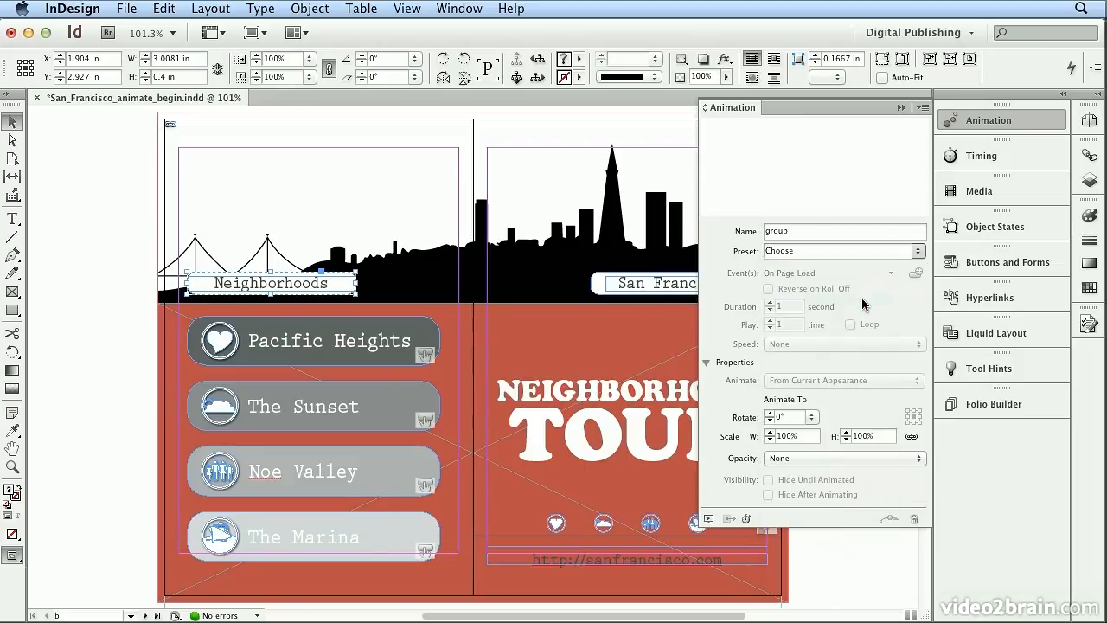
Select the San Francisco label group and apply the Fade In animation preset.
click(666, 283)
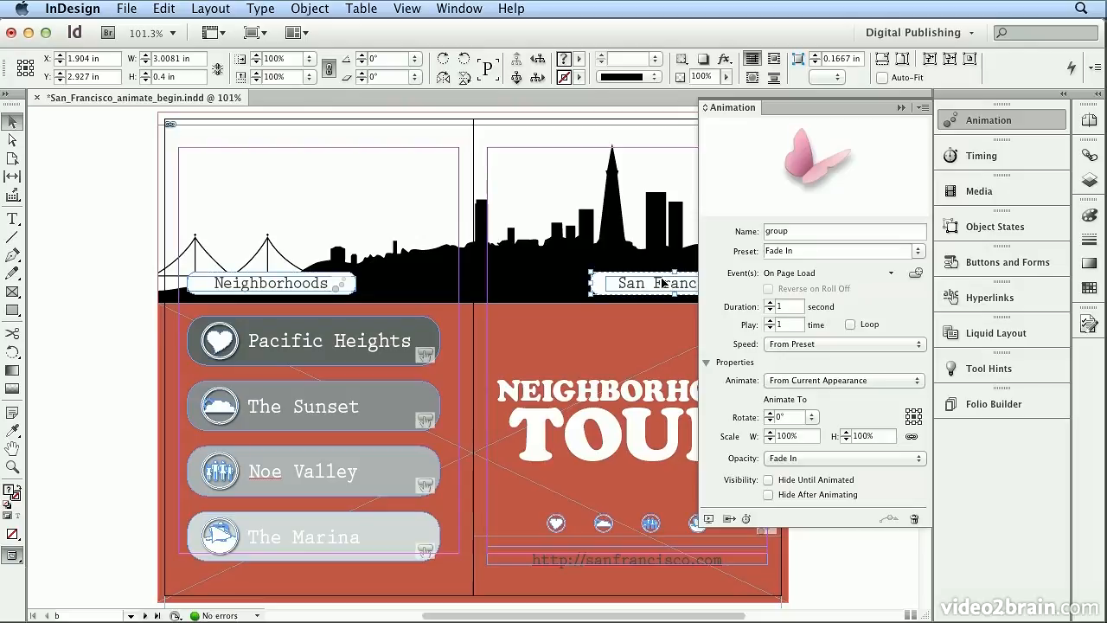
click(917, 253)
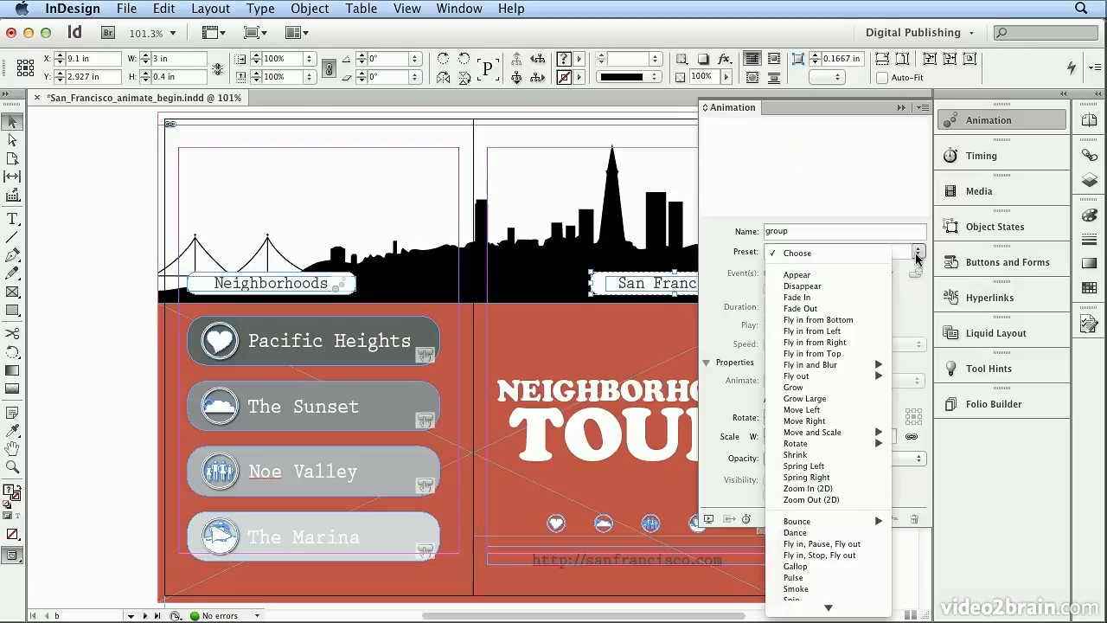
click(884, 298)
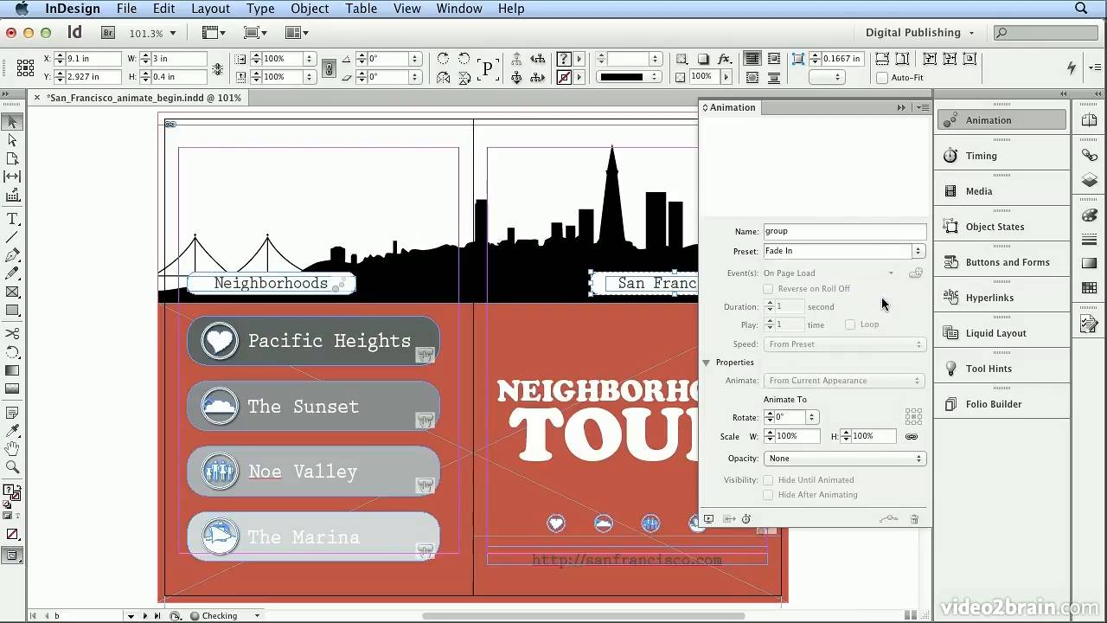
Preview the page animations again in the SWF Preview and close it.
click(458, 8)
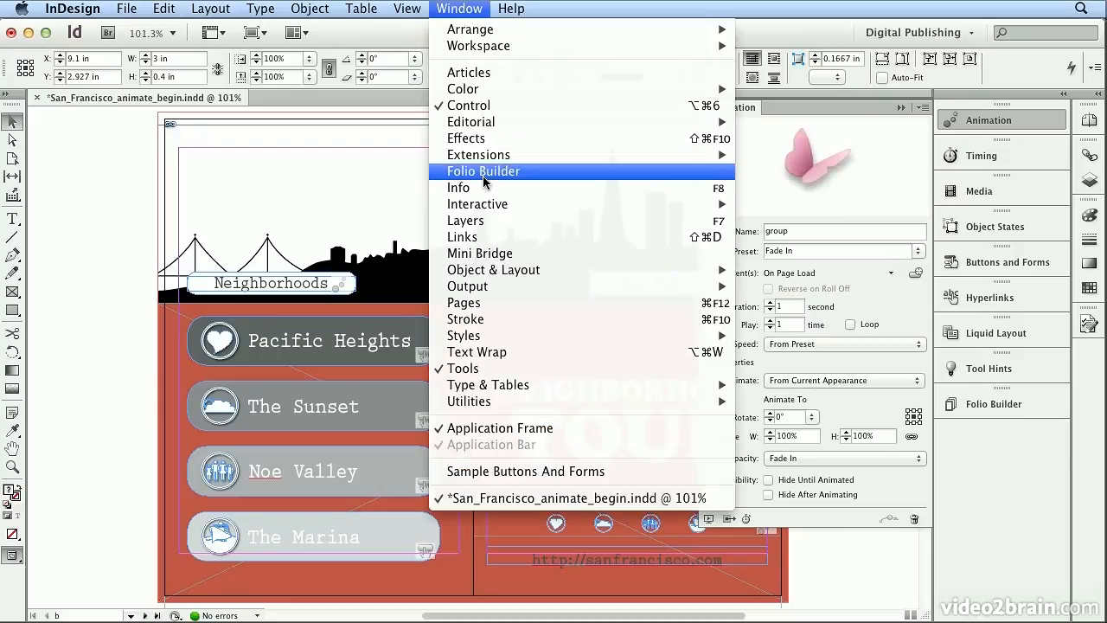
mouse_move(486, 207)
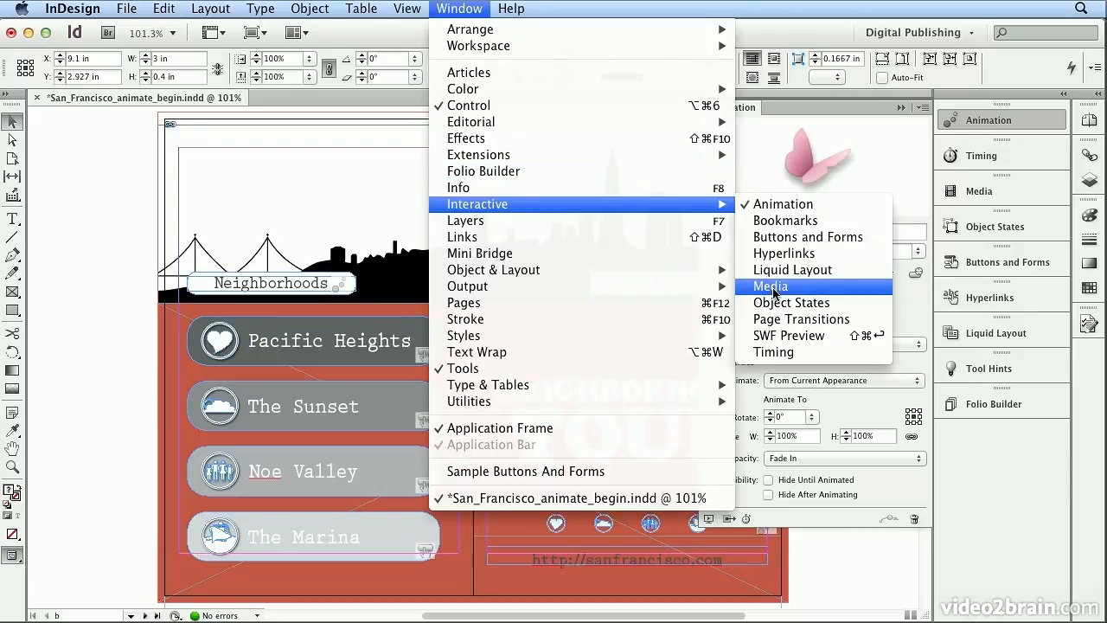
click(762, 335)
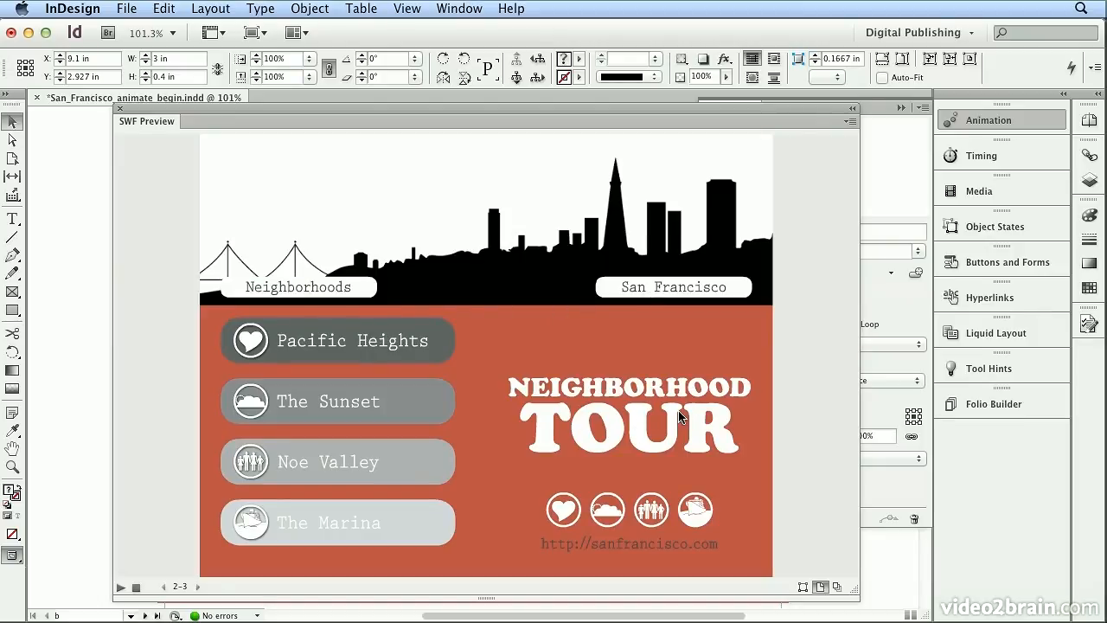
click(120, 109)
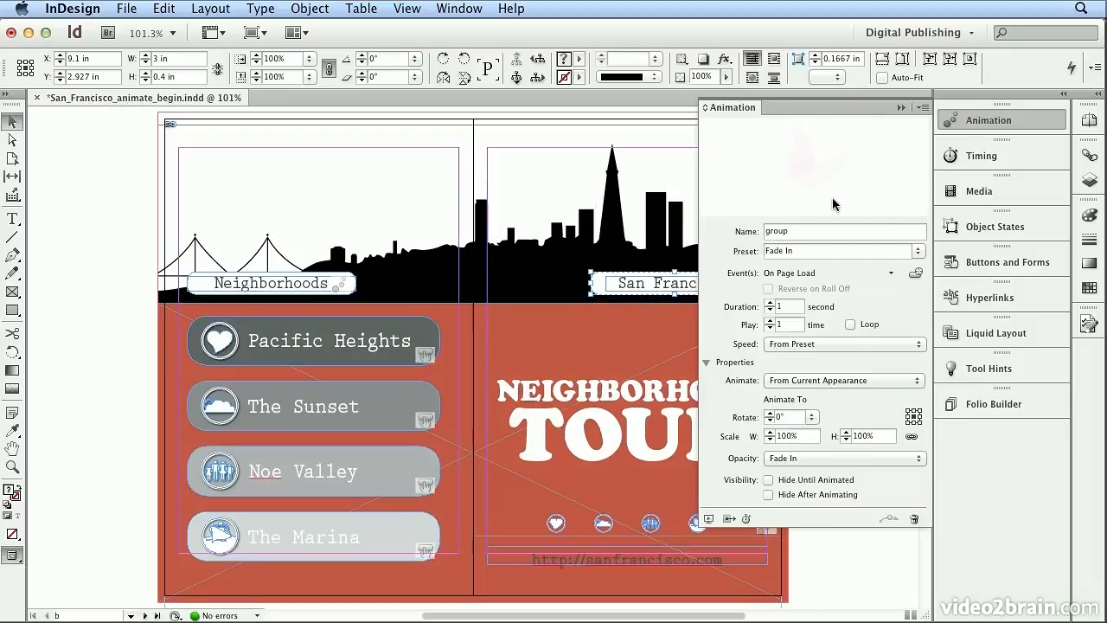
Open the Timing panel to review the linked animation items.
click(967, 154)
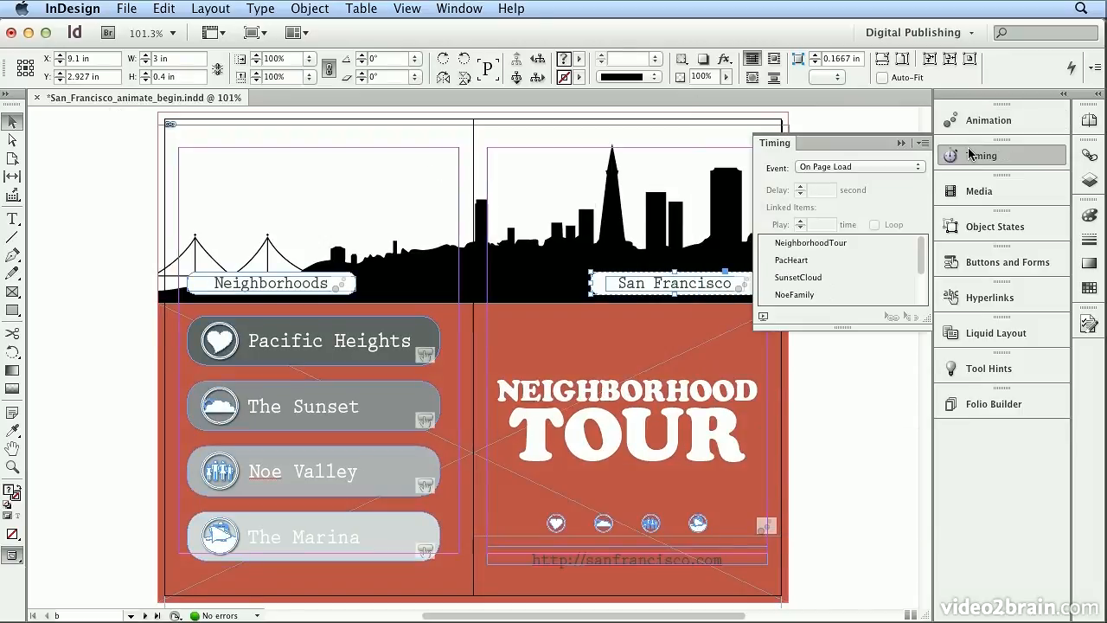
Select the Neighborhoods label group and rename its animation to neighborhoods.
drag(918, 315, 901, 471)
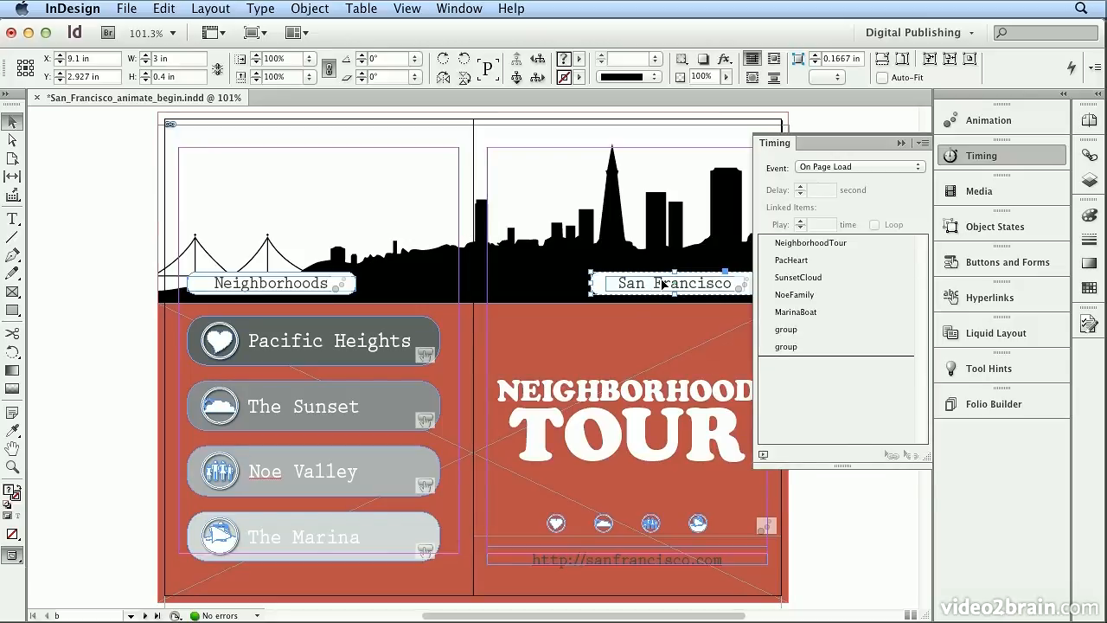
click(351, 282)
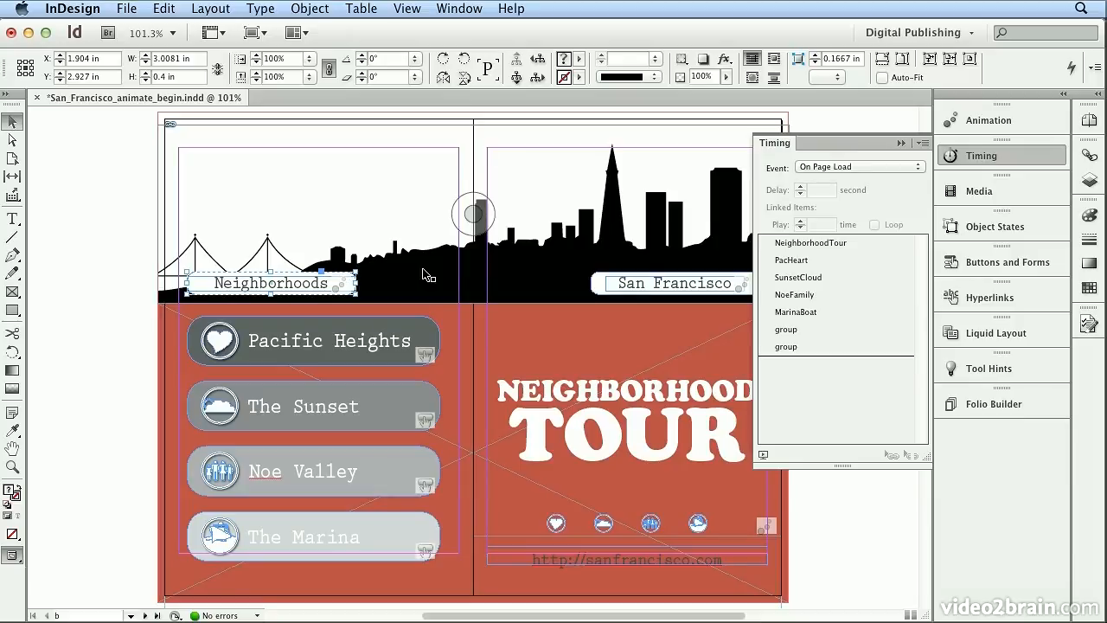
click(1021, 122)
drag(791, 231, 687, 227)
text(neighborhoods)
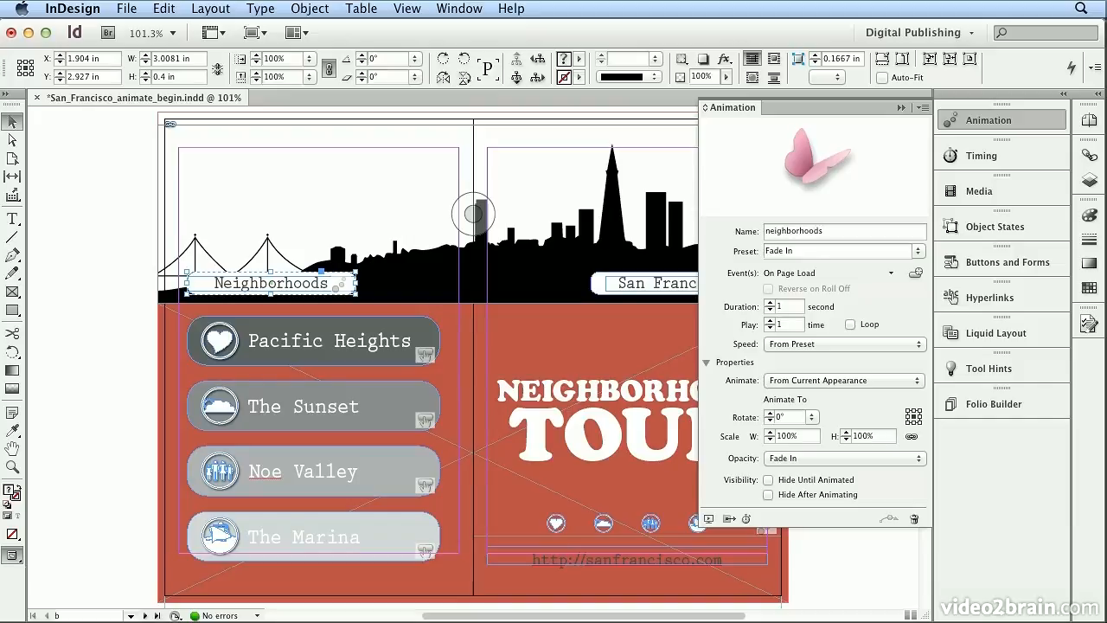
Select the San Francisco label group and rename its animation to San Francisco.
click(645, 283)
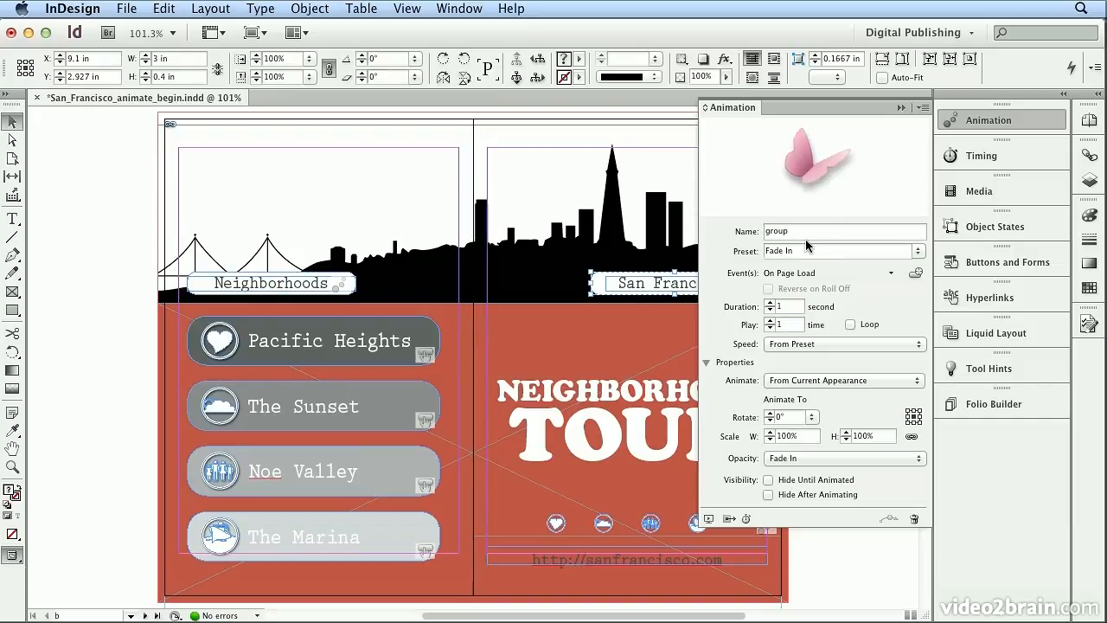
drag(798, 230, 703, 220)
text(San Francisco)
Reorder the Timing list so neighborhoods and San Francisco follow directly after NeighborhoodTour.
click(945, 163)
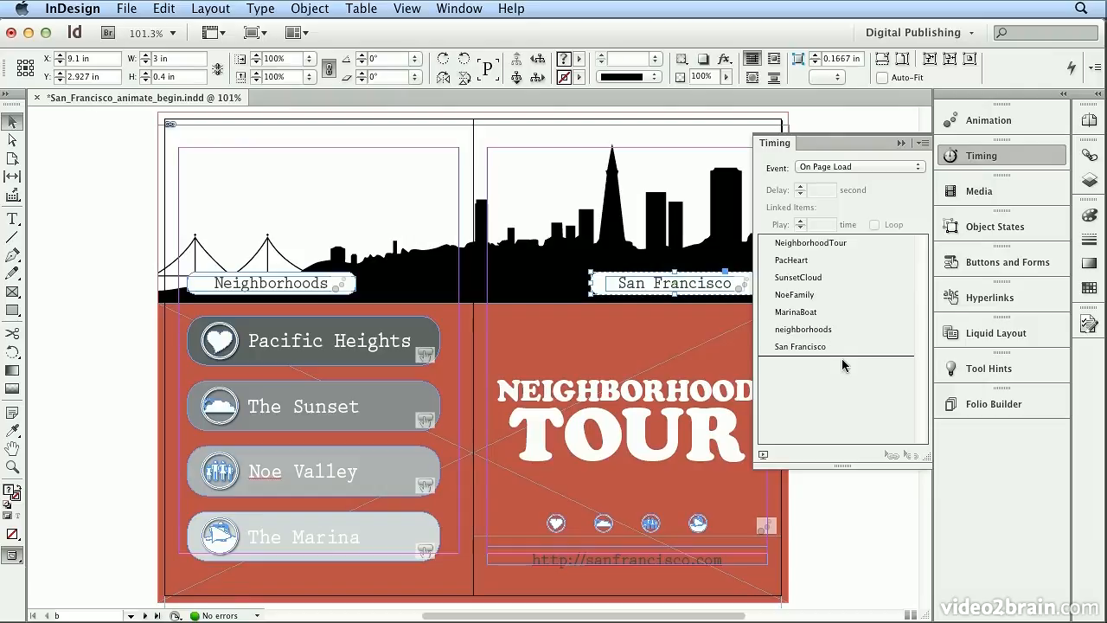
drag(814, 334, 810, 252)
drag(810, 346, 812, 269)
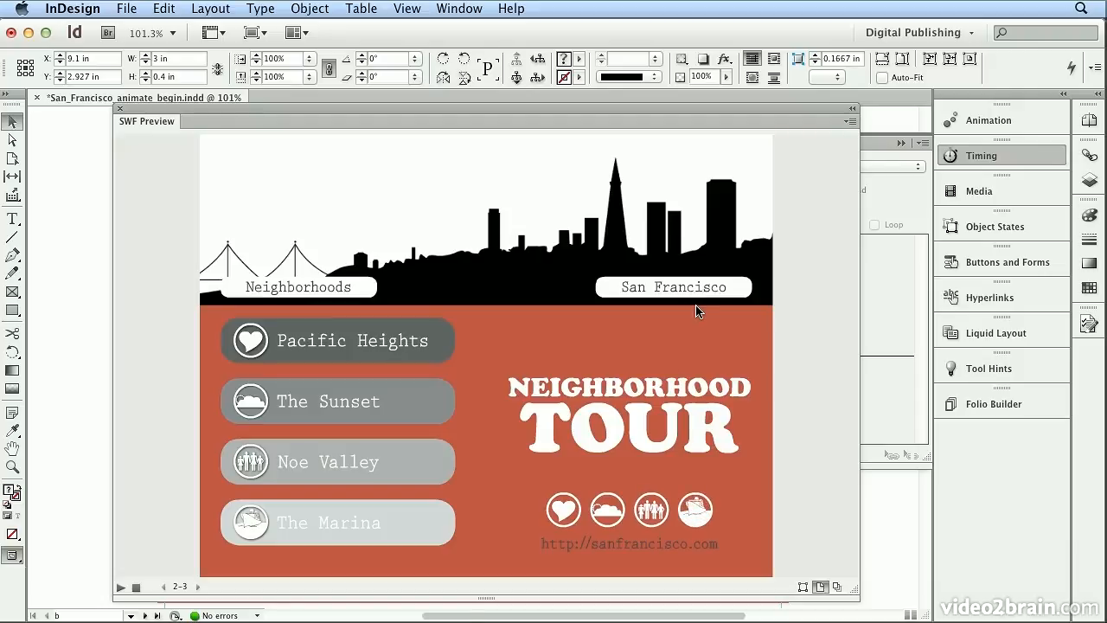
Link NeighborhoodTour, neighborhoods and San Francisco so they play together.
click(120, 108)
click(816, 242)
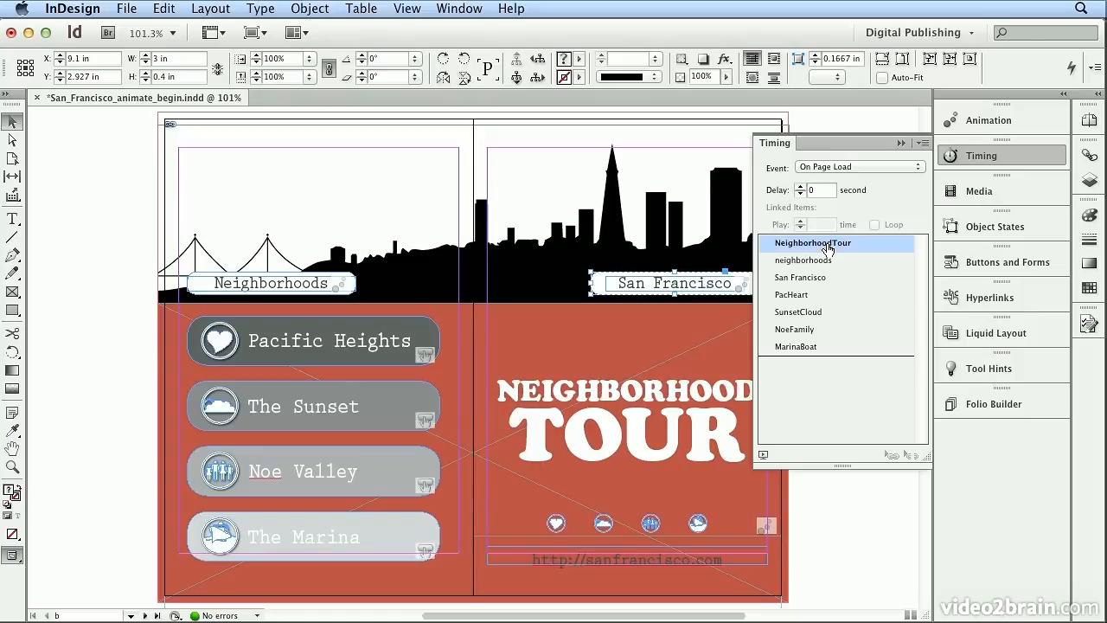
shift+click(816, 278)
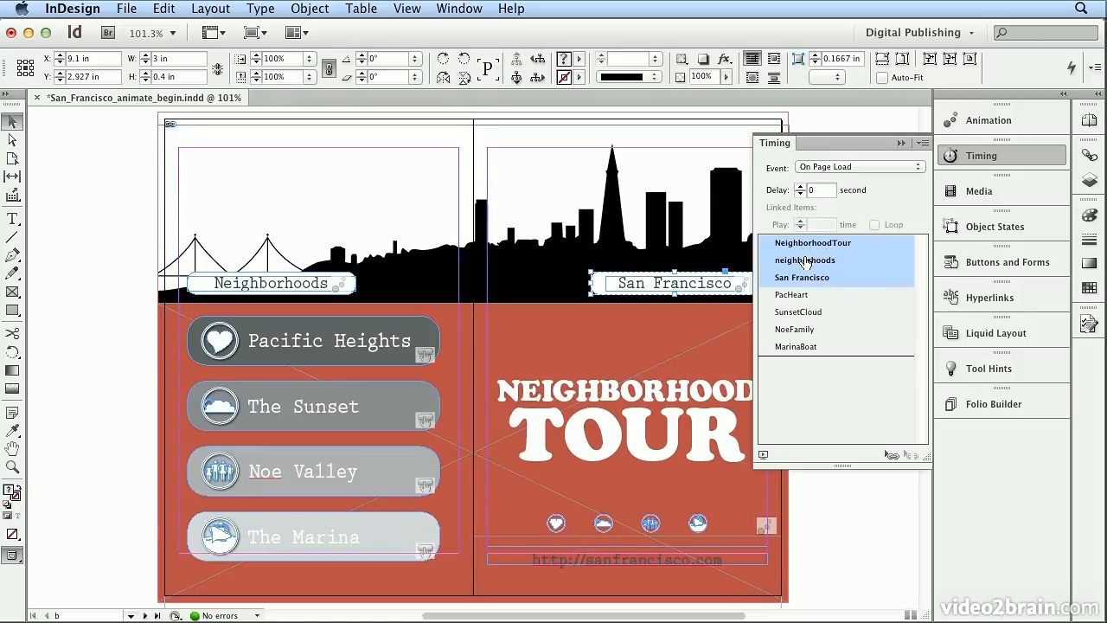
click(891, 454)
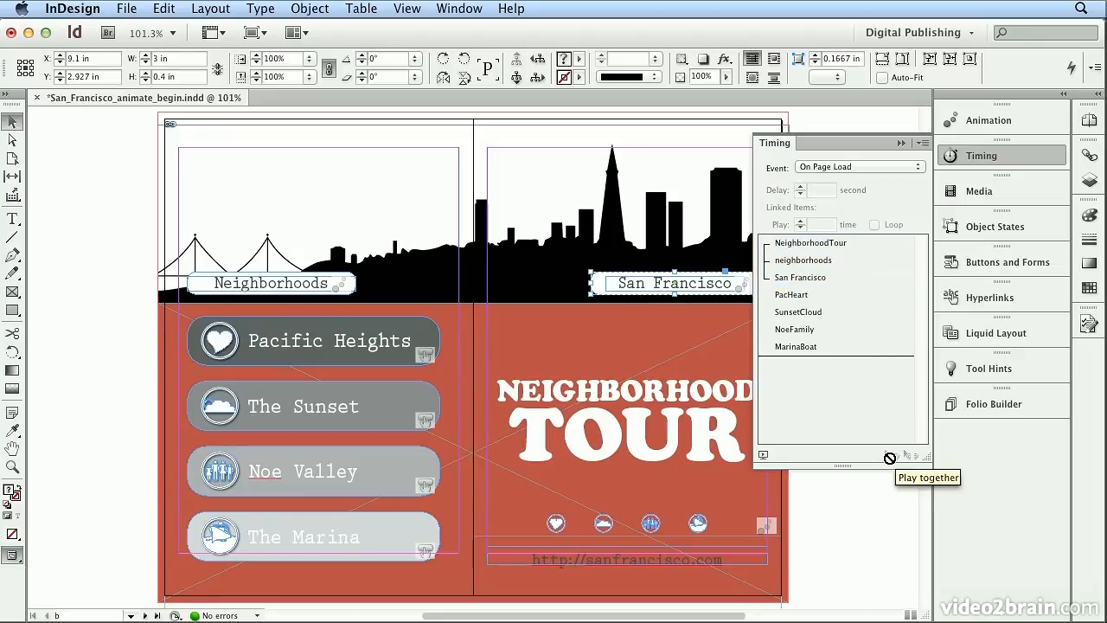
Preview the page animations in the SWF Preview and close it.
click(458, 8)
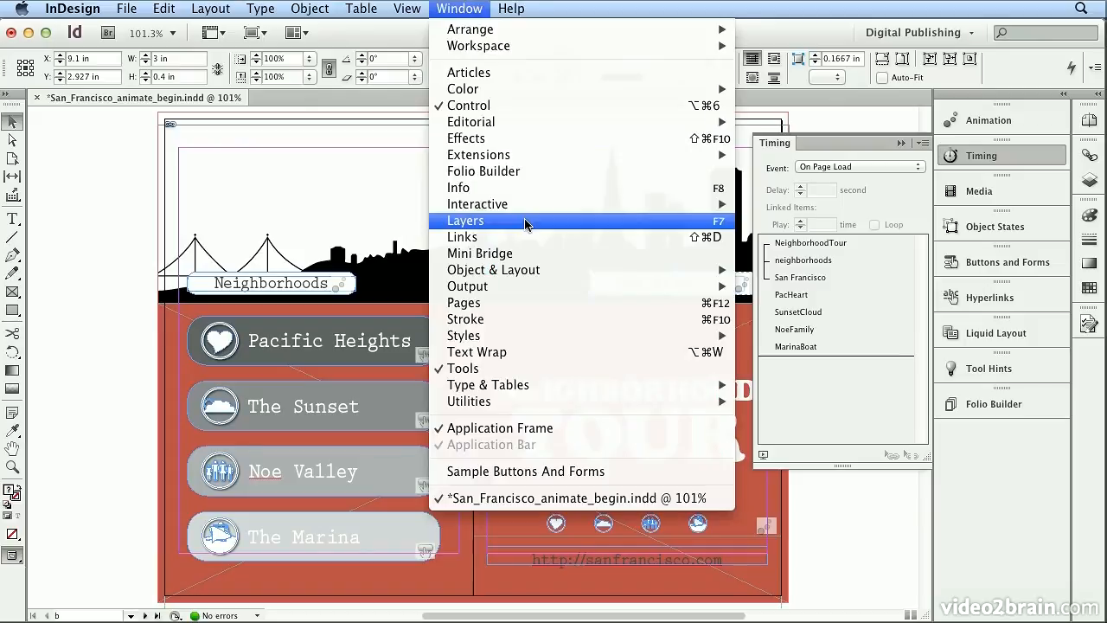
mouse_move(530, 205)
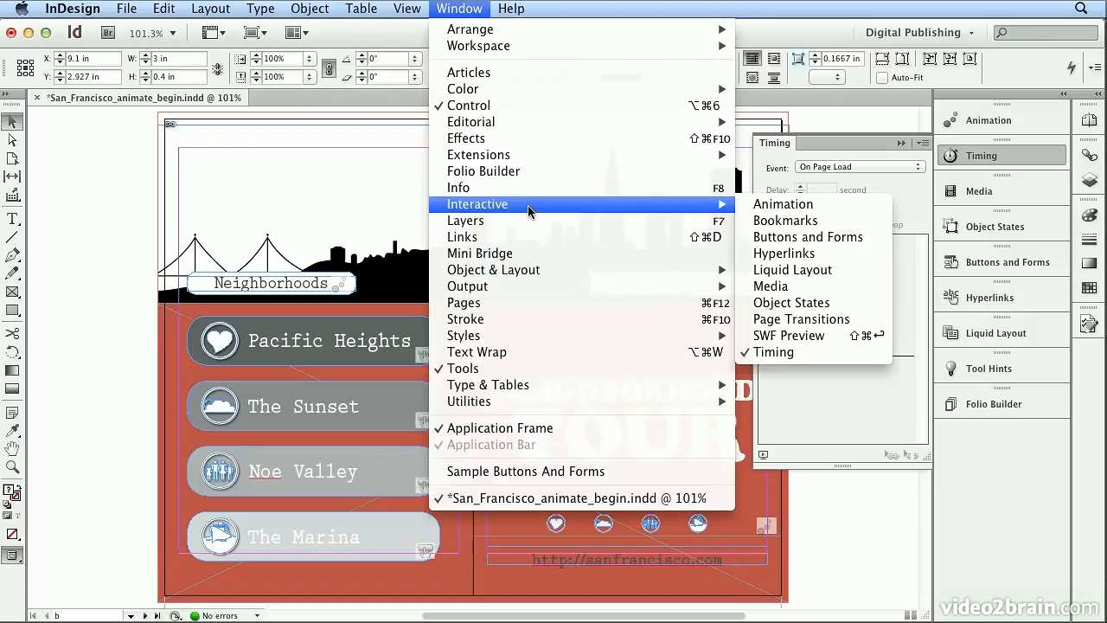
click(803, 336)
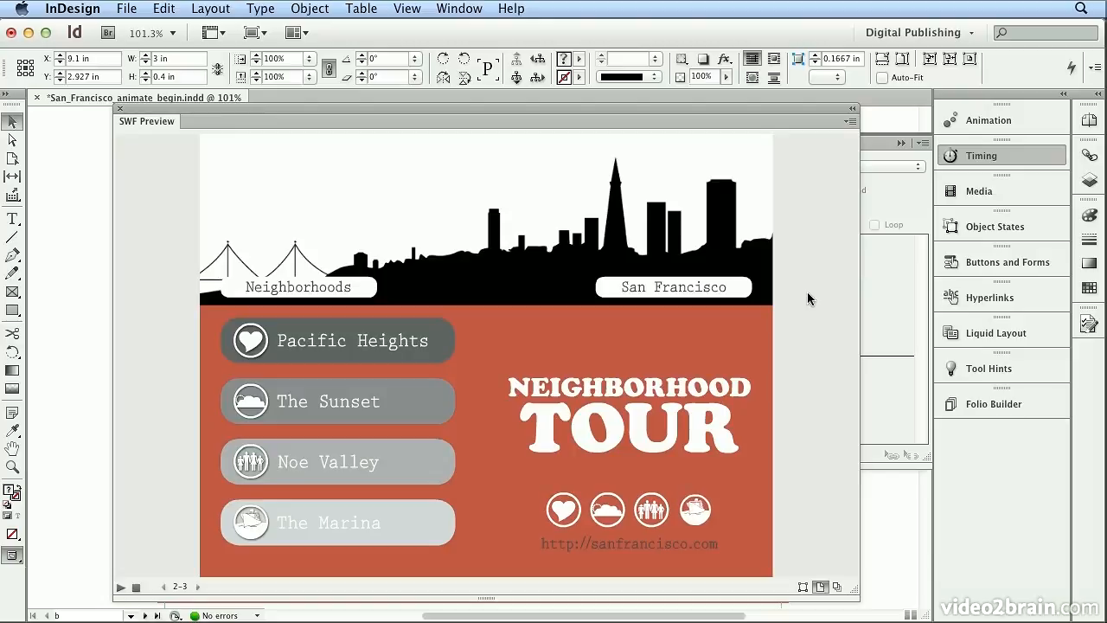
click(121, 108)
Export the document as a Flash Player (SWF) file named san_francisco_guide_animate.swf with the default export settings.
click(126, 8)
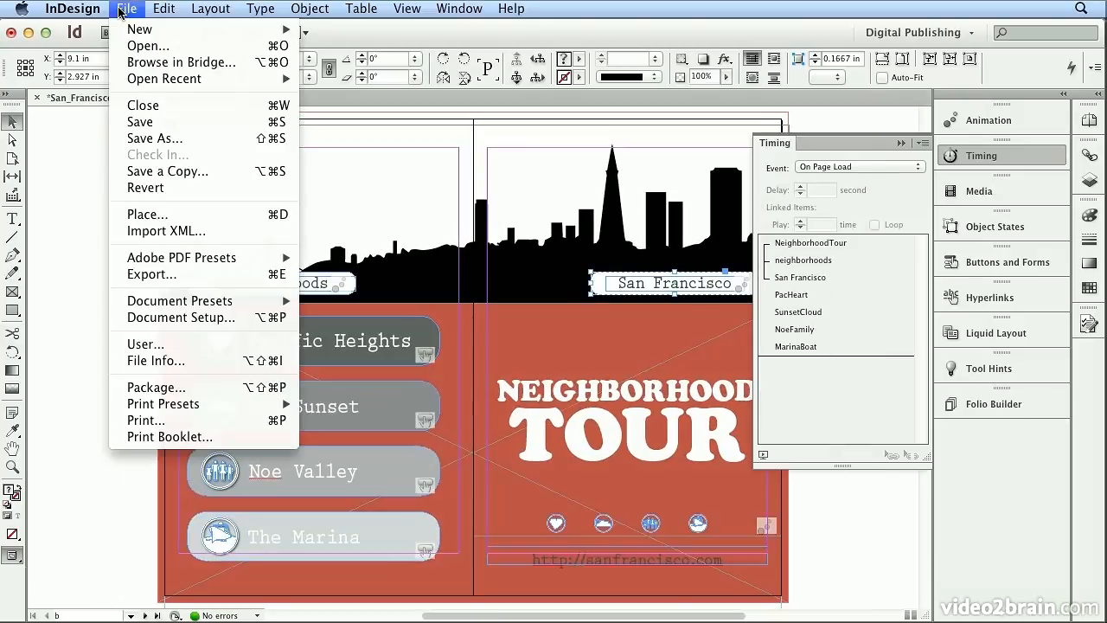
click(192, 287)
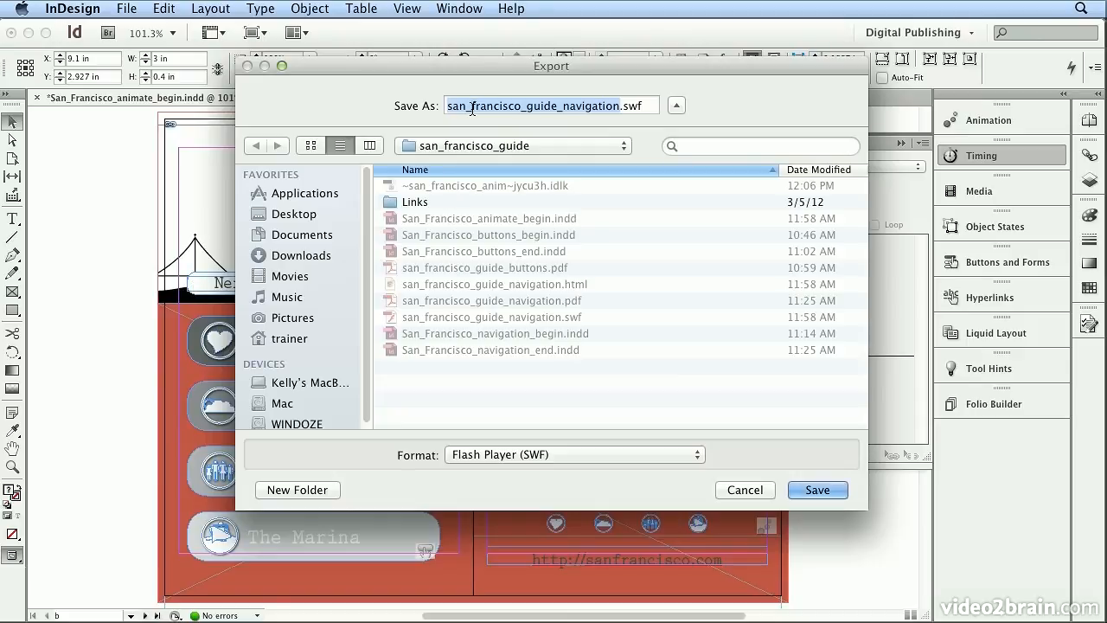
click(620, 105)
key(BackSpace)
key(BackSpace)
key(BackSpace)
key(BackSpace)
key(BackSpace)
key(BackSpace)
key(BackSpace)
key(BackSpace)
key(BackSpace)
key(BackSpace)
text(animate)
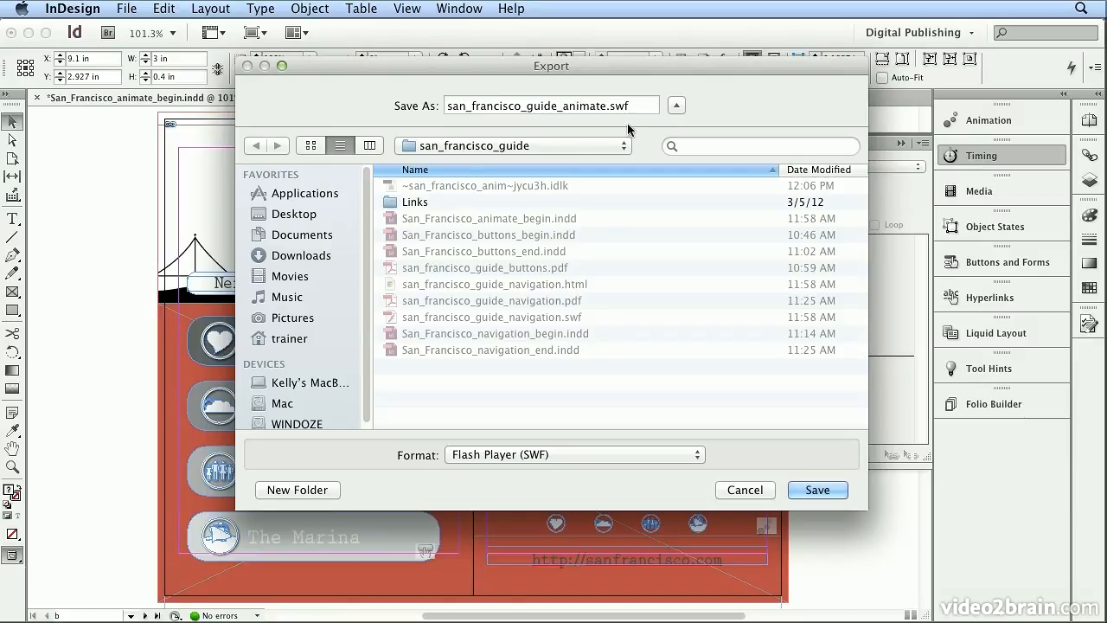
click(600, 456)
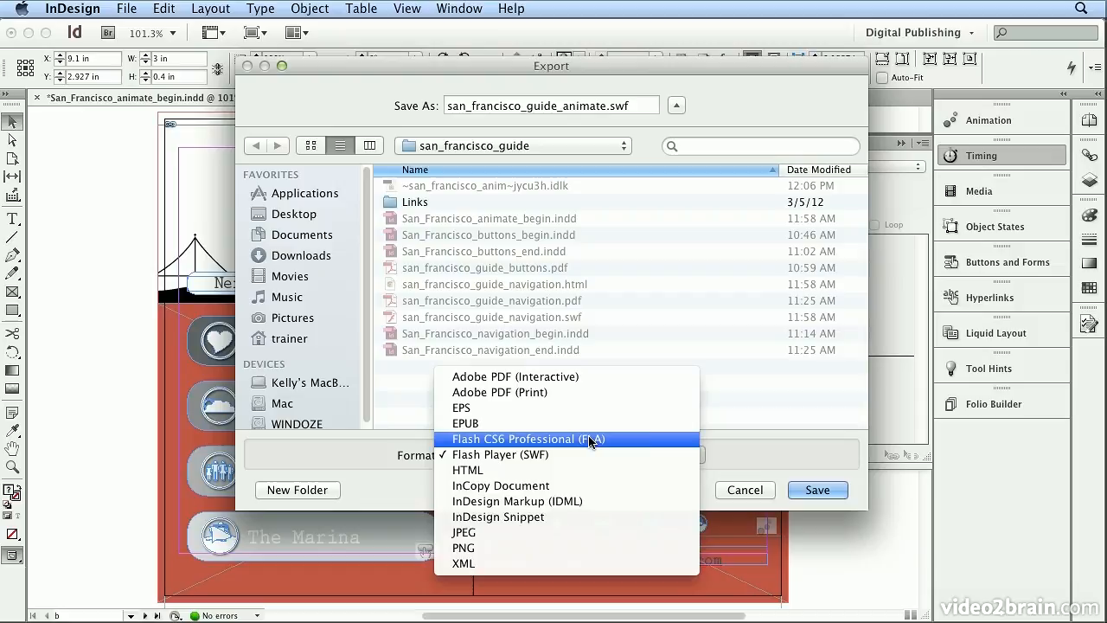
click(638, 455)
click(816, 490)
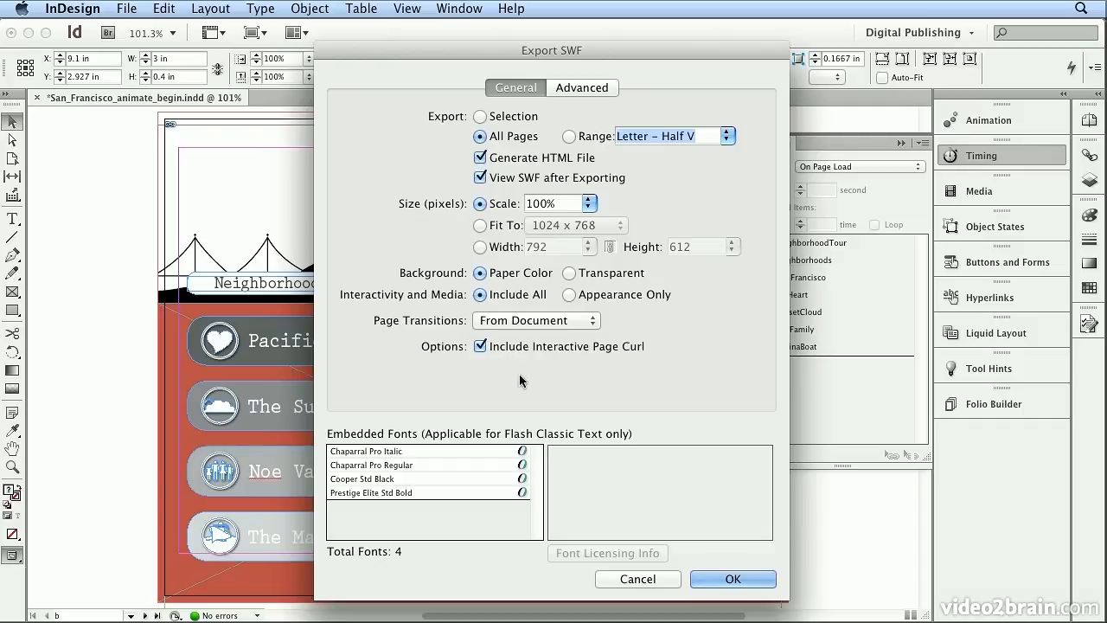
click(758, 588)
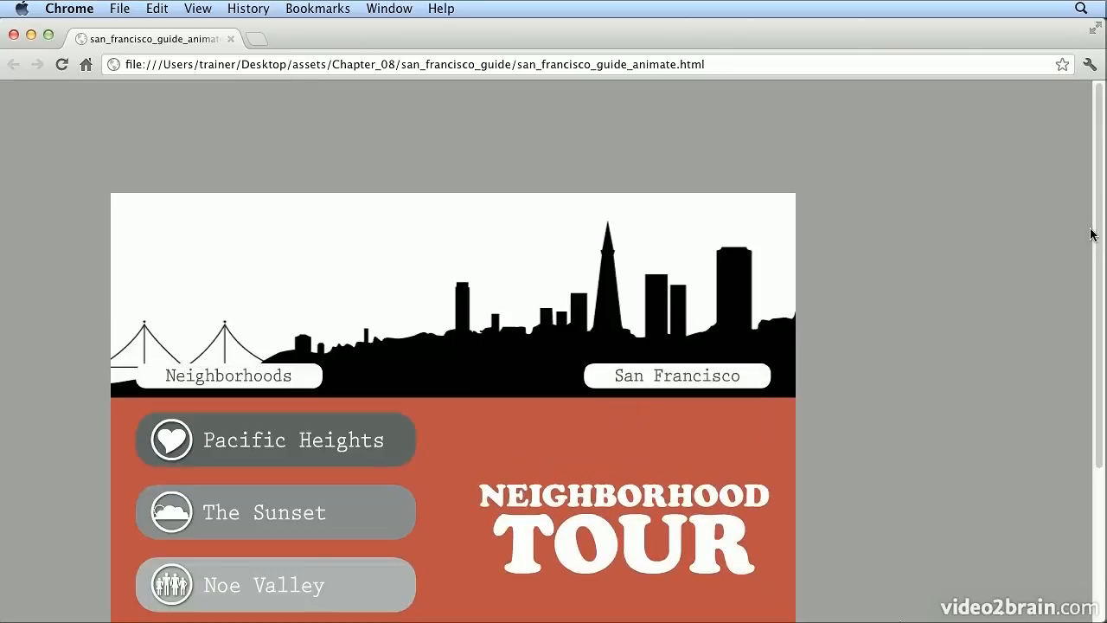
Test the exported SWF in the browser, scrolling and trying the page navigation buttons.
drag(1096, 248, 1096, 288)
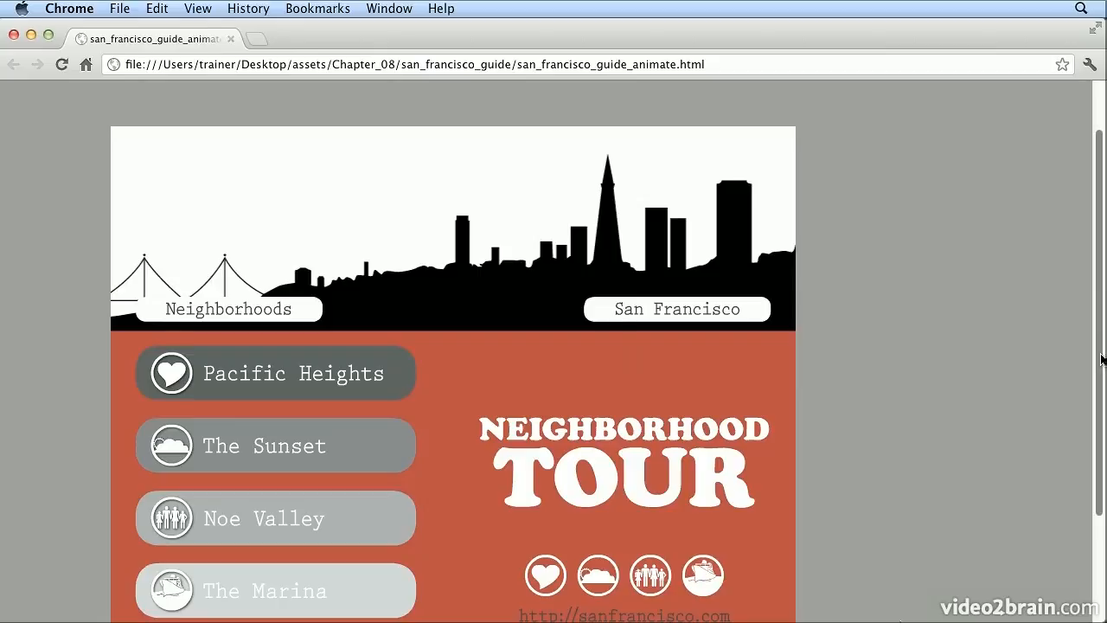
drag(1099, 370, 1093, 436)
scroll(1094, 437, down, 3)
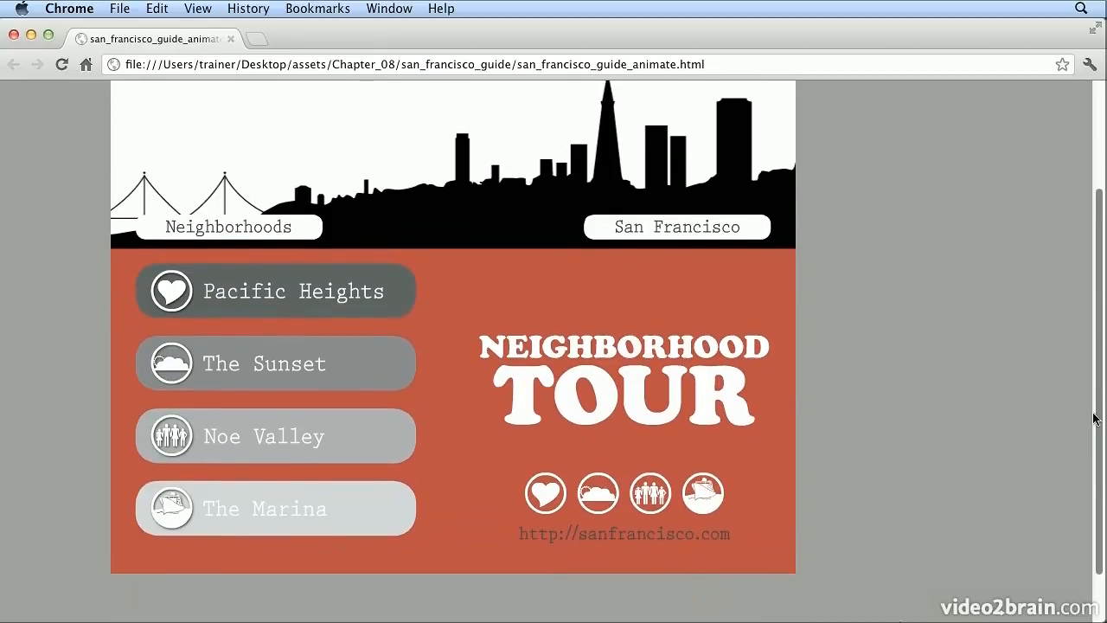
click(272, 304)
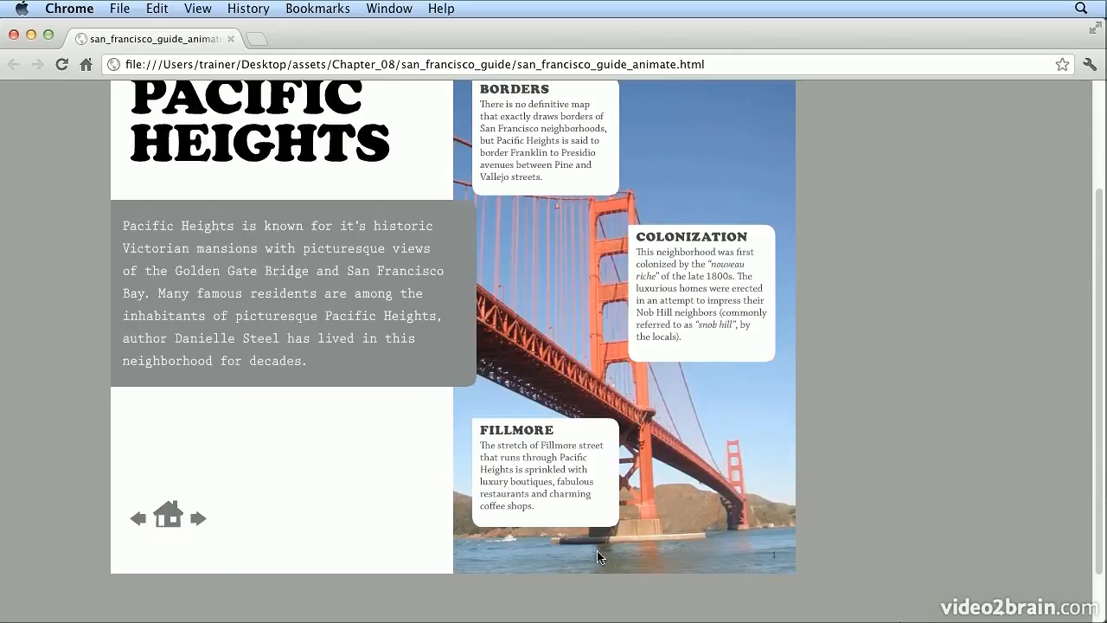
click(778, 563)
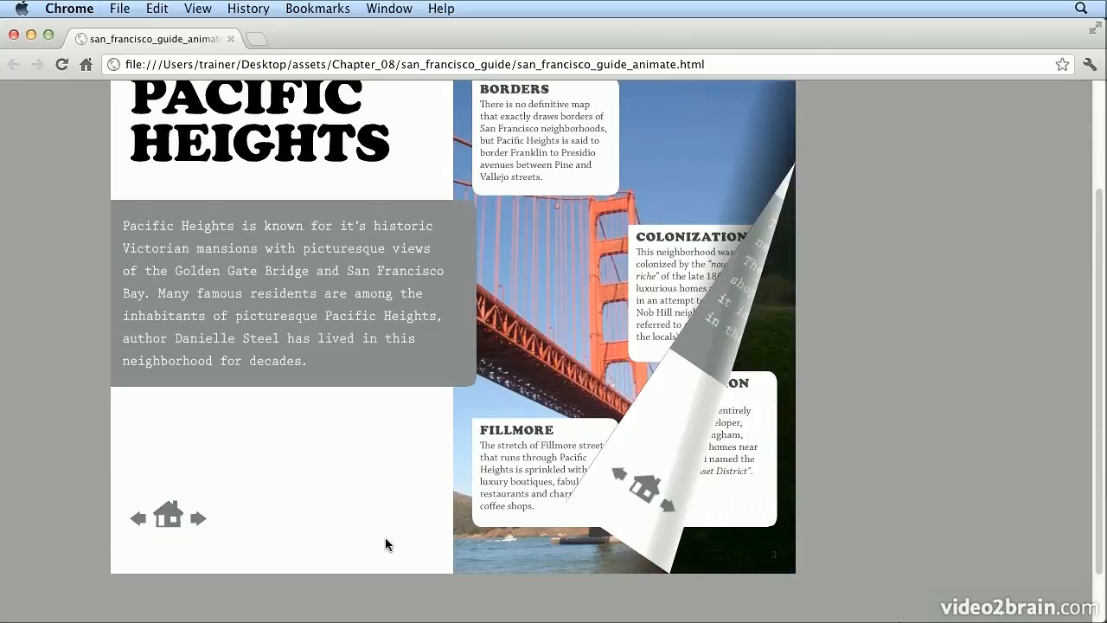
click(118, 560)
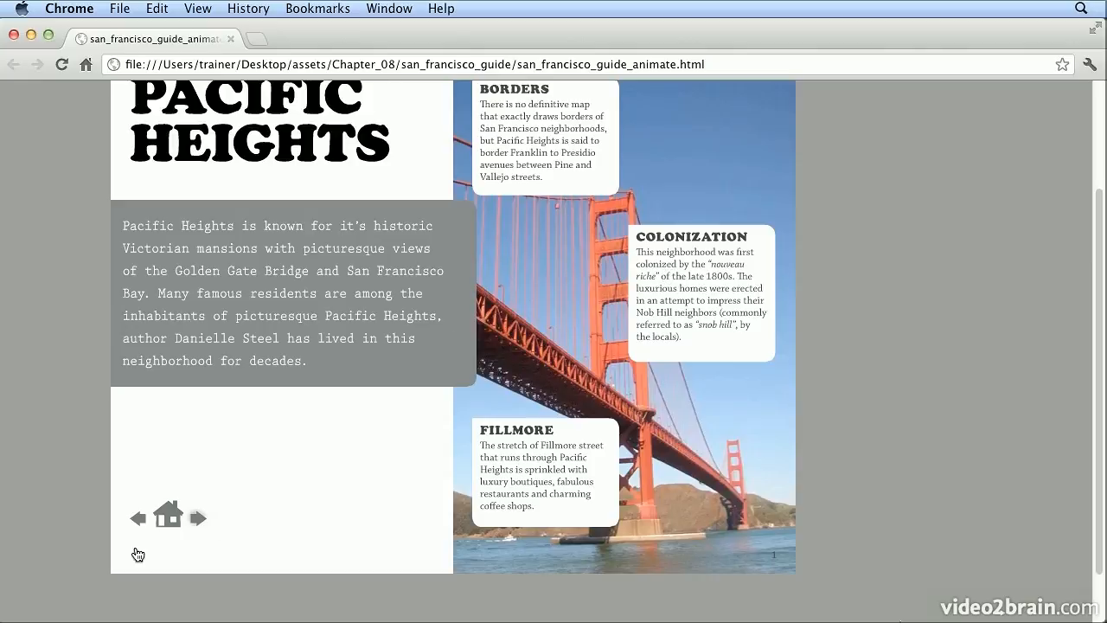
click(166, 554)
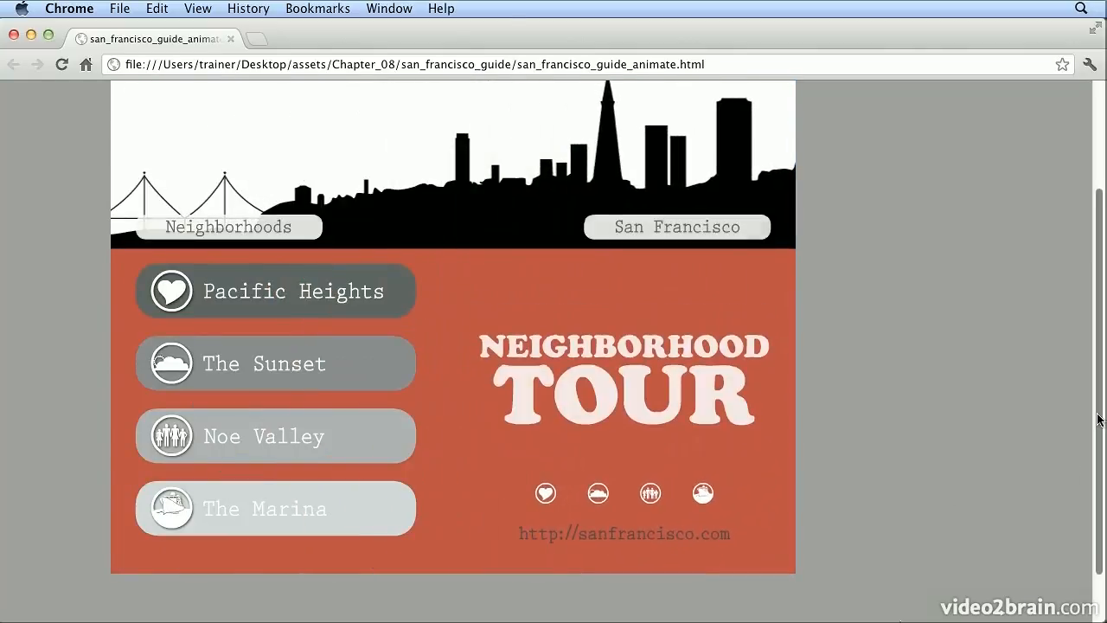
drag(1097, 412, 1098, 393)
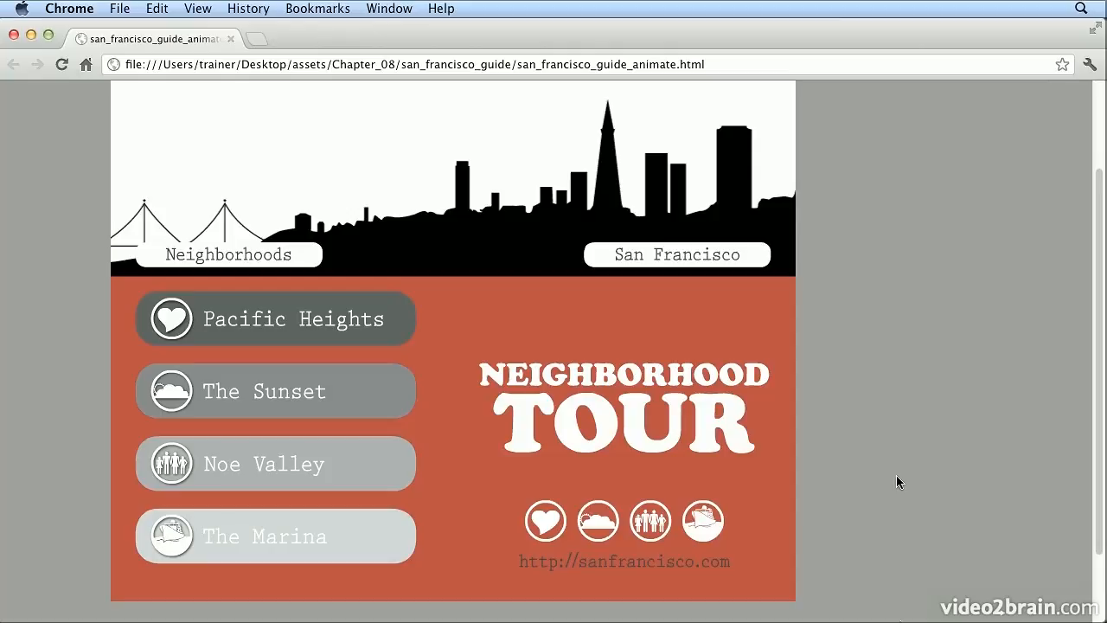
Switch back to InDesign and collapse the Timing and Animation panels.
key(super+Tab)
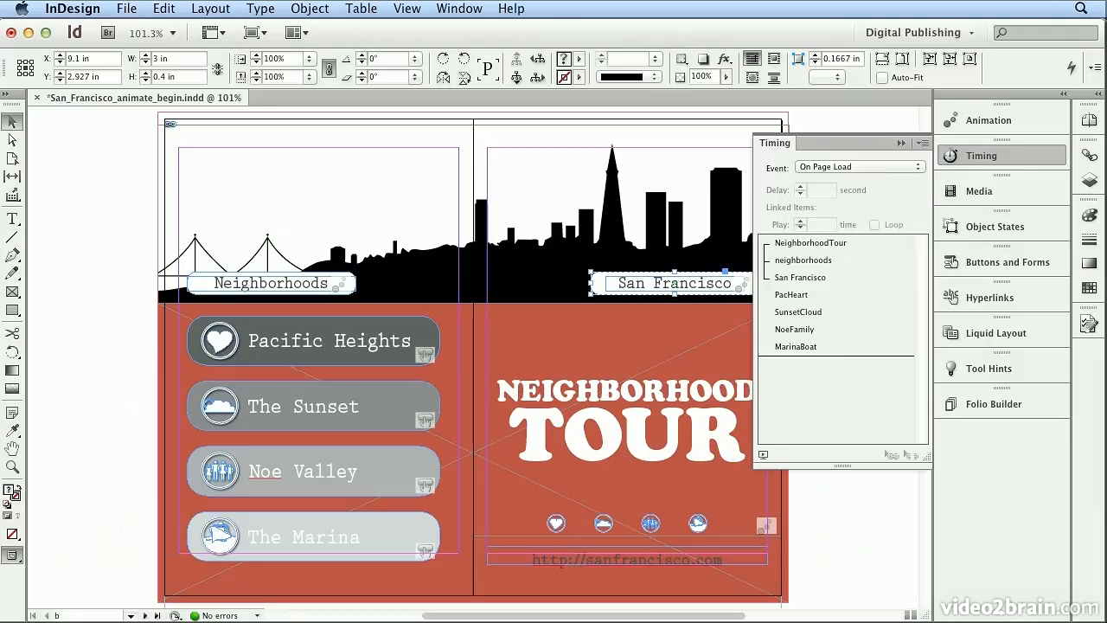
click(1035, 150)
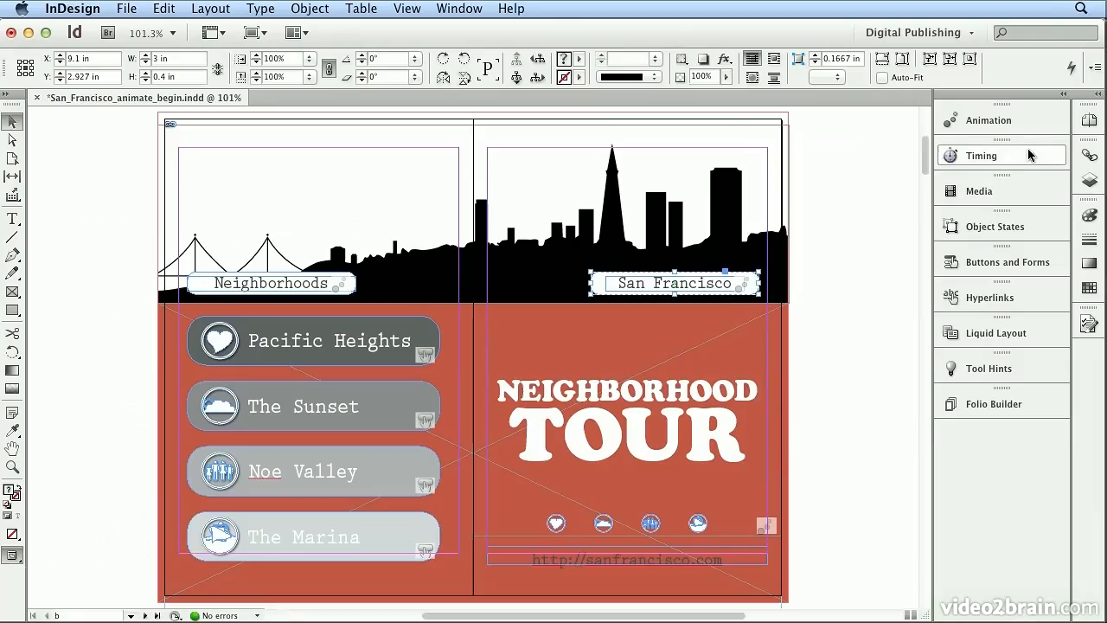
click(968, 35)
click(968, 35)
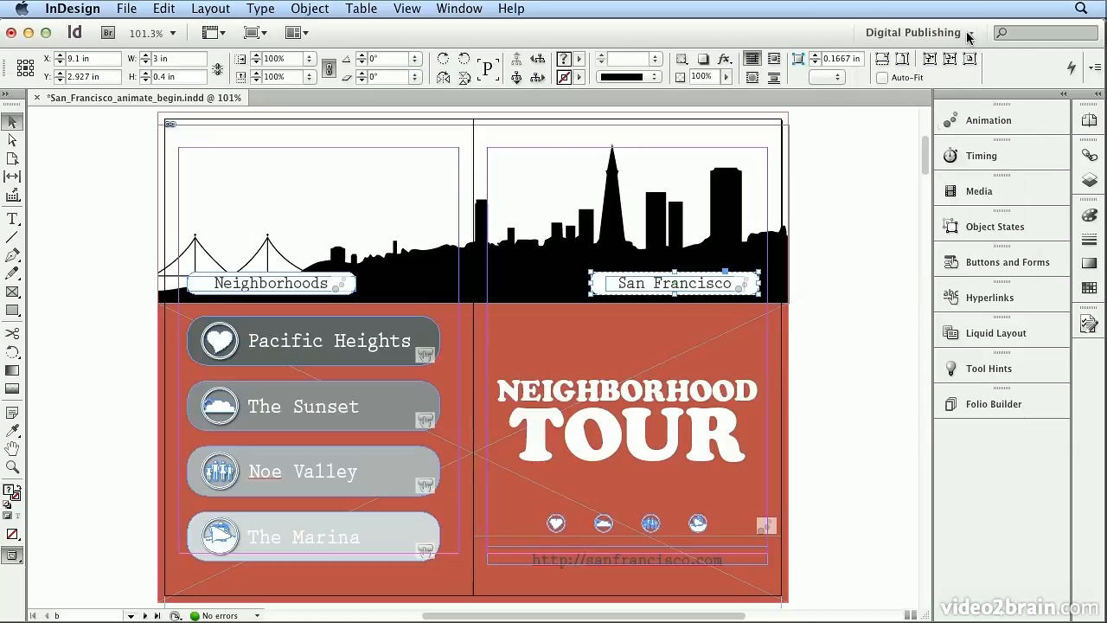
click(1036, 120)
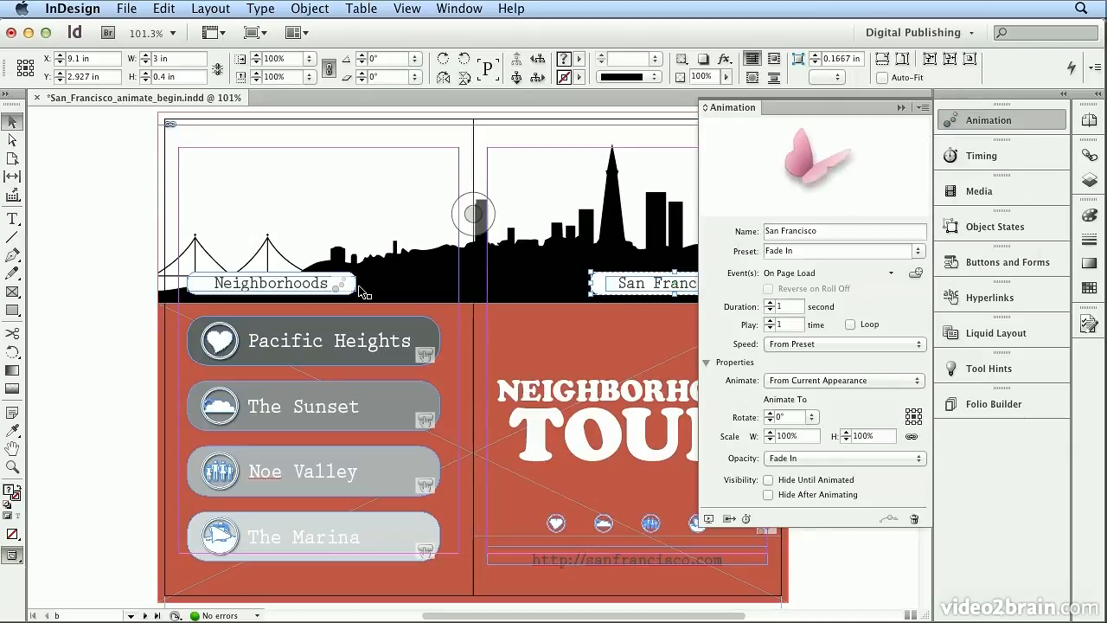
click(1005, 121)
click(458, 8)
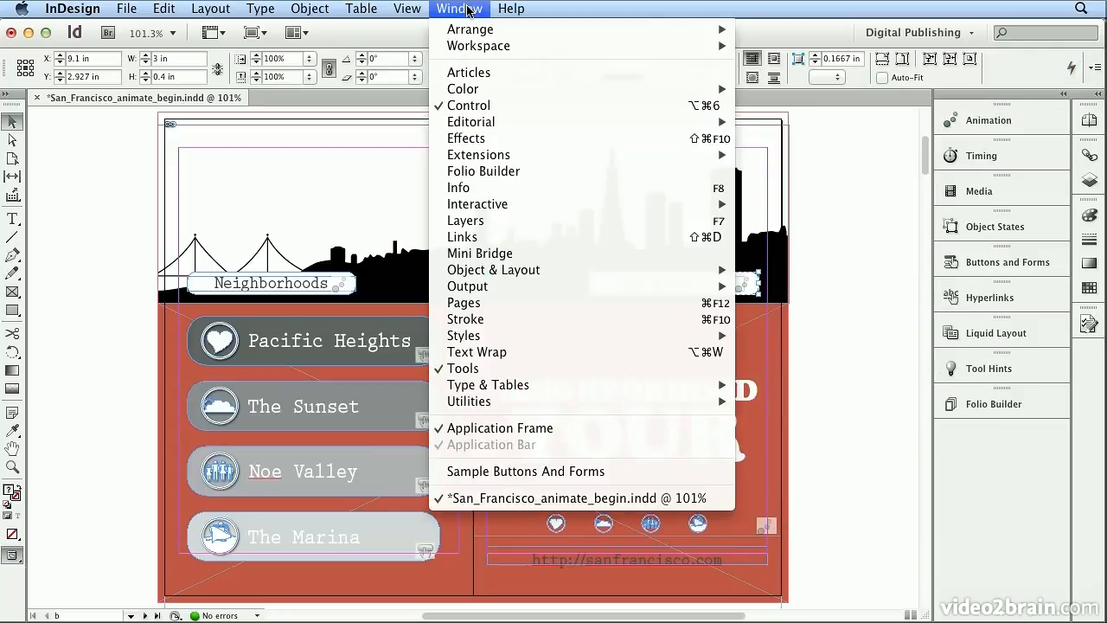
mouse_move(553, 204)
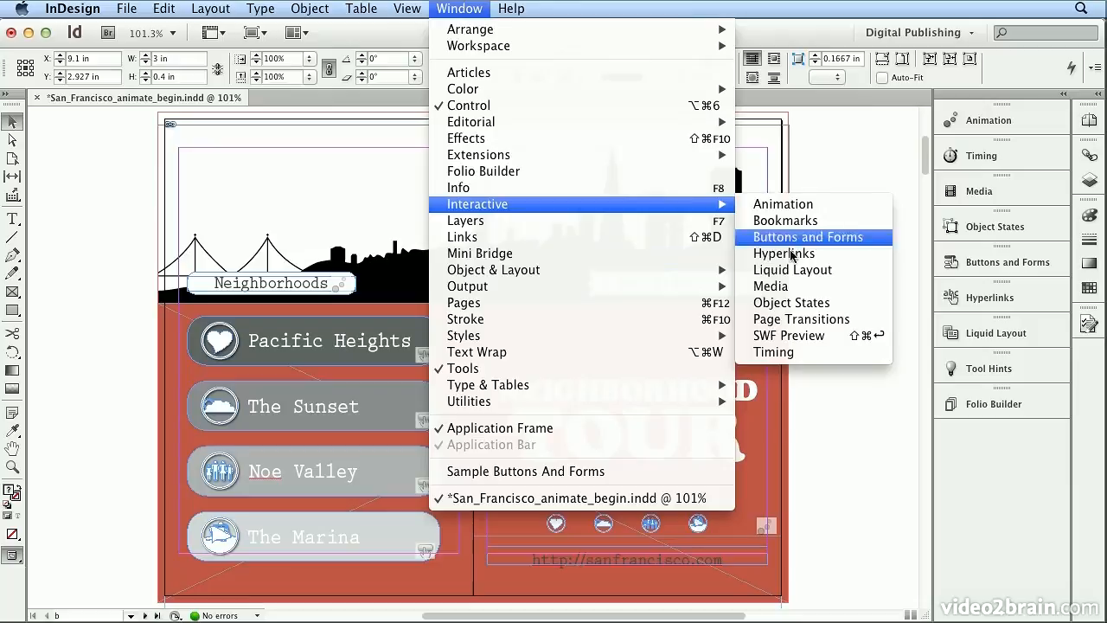
click(465, 9)
click(119, 8)
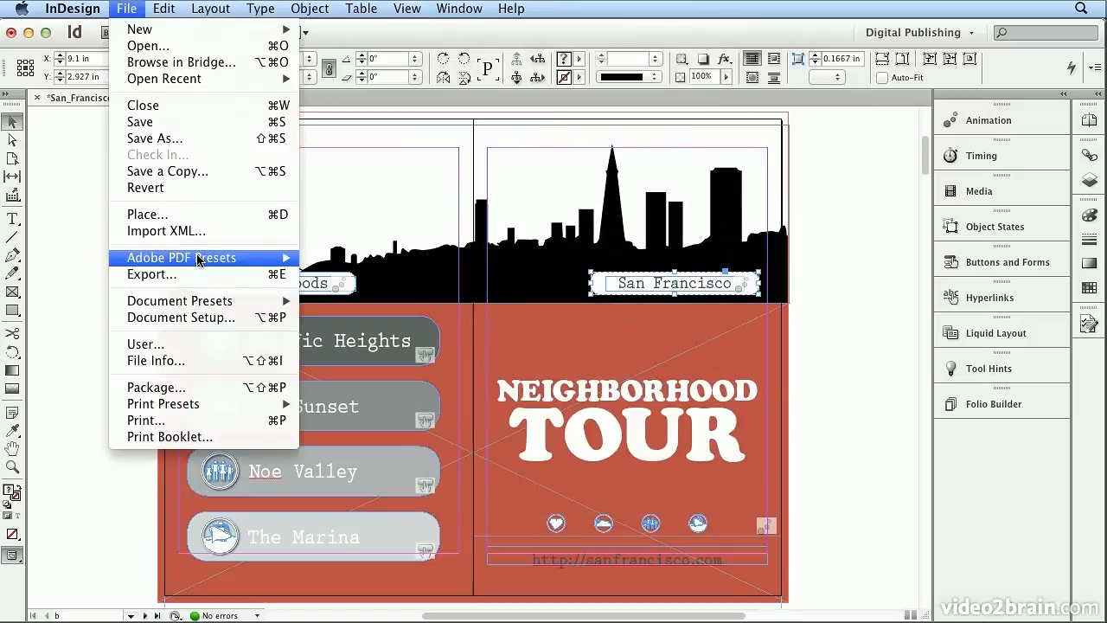
click(154, 274)
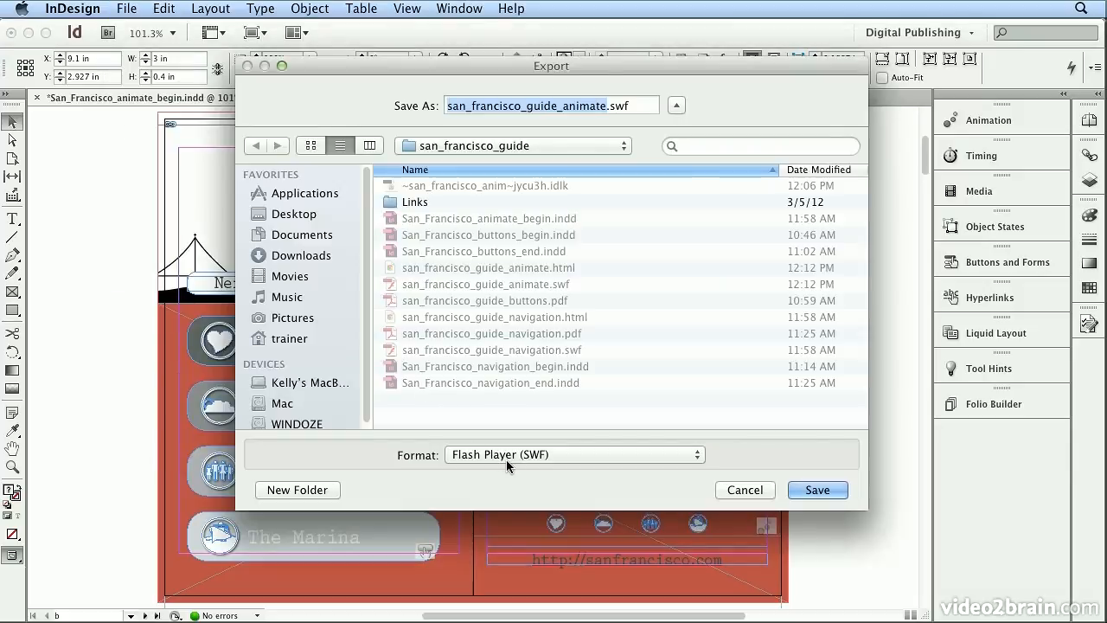
click(747, 493)
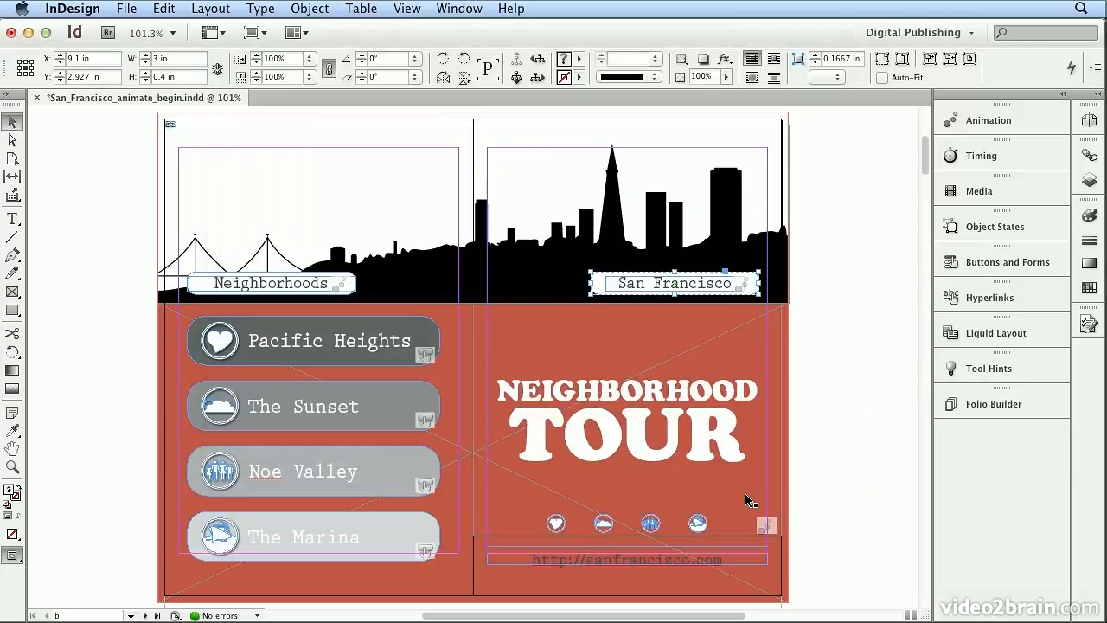